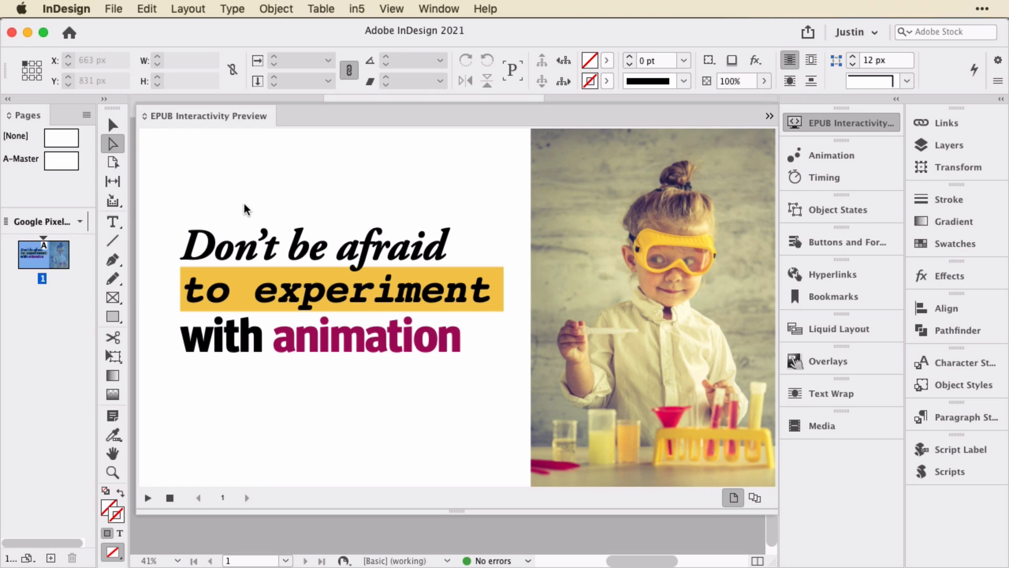
- Replay the current animation, then give the text block the Fly in from Bottom preset and play it in EPUB Interactivity Preview
left_click(148, 496)
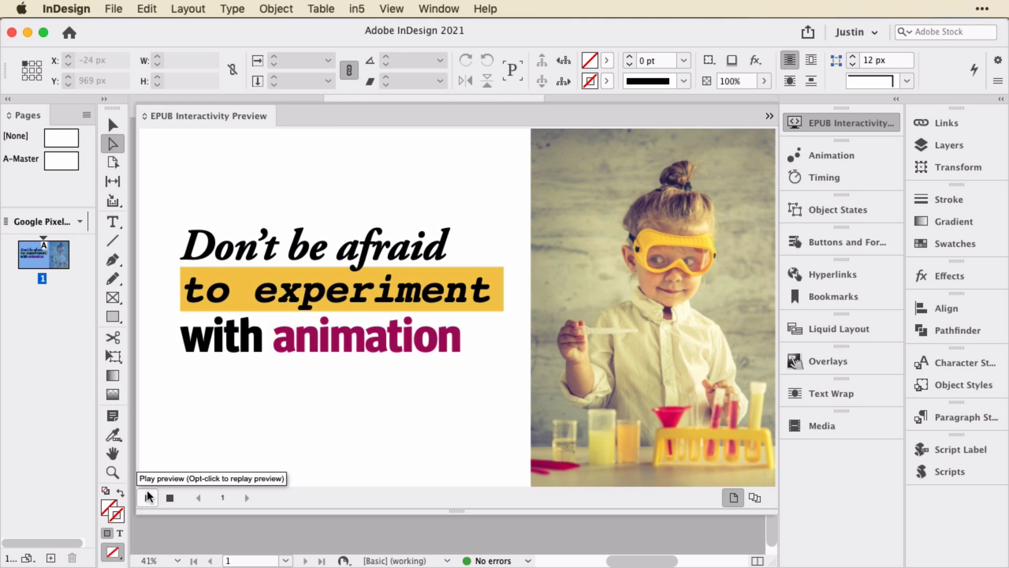
left_click(148, 497)
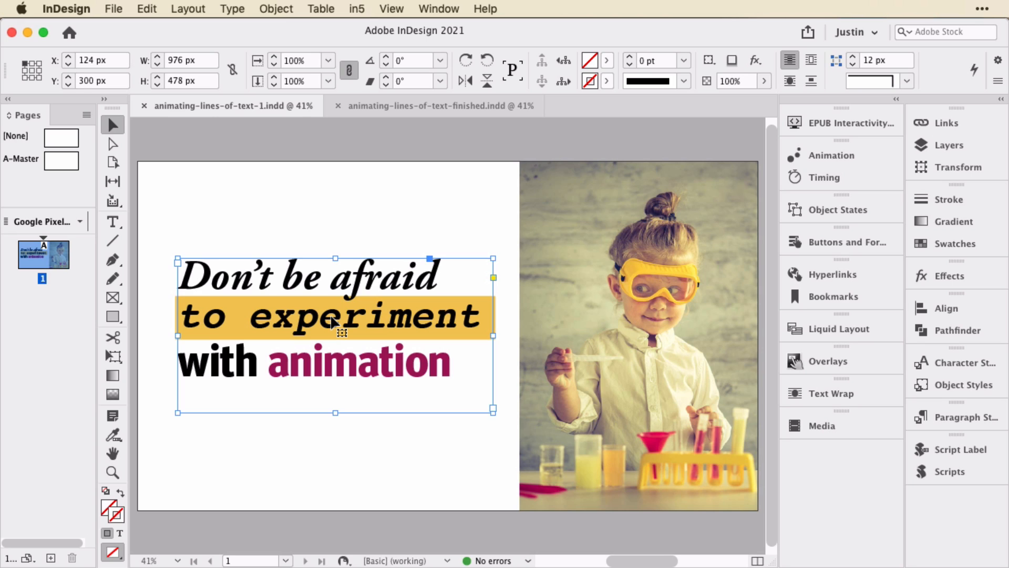
left_click(831, 156)
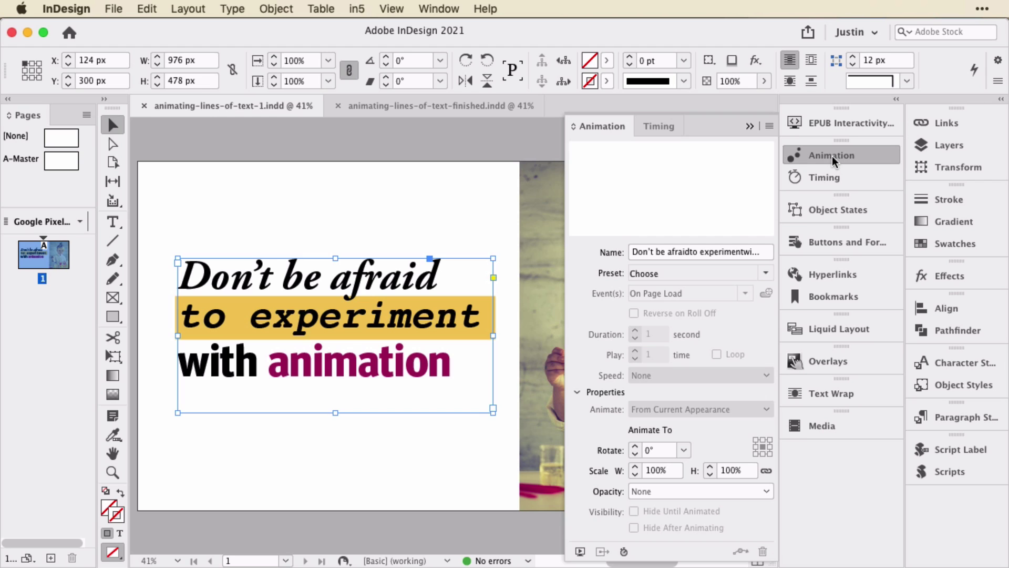
left_click(766, 274)
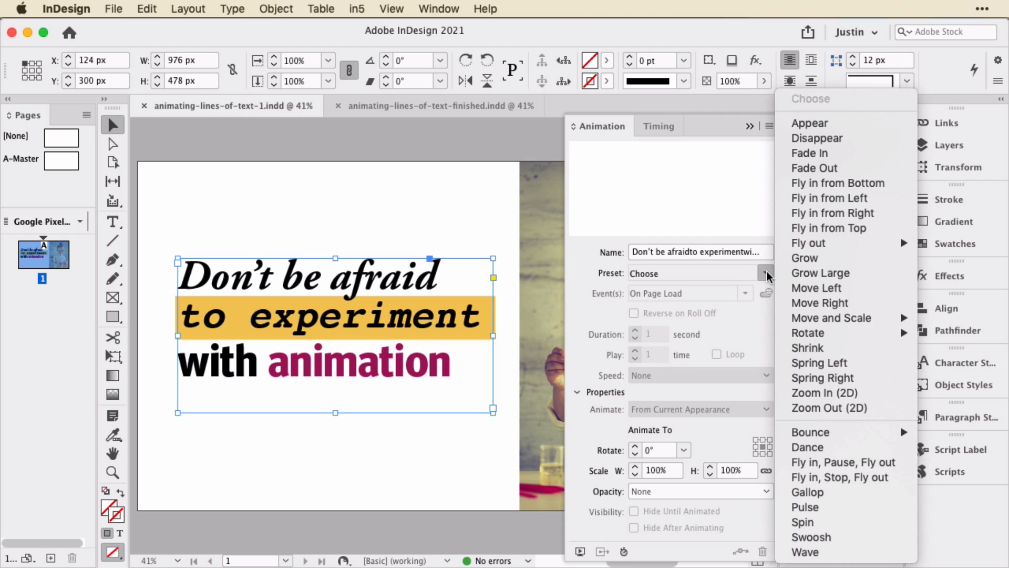
left_click(805, 183)
left_click(581, 550)
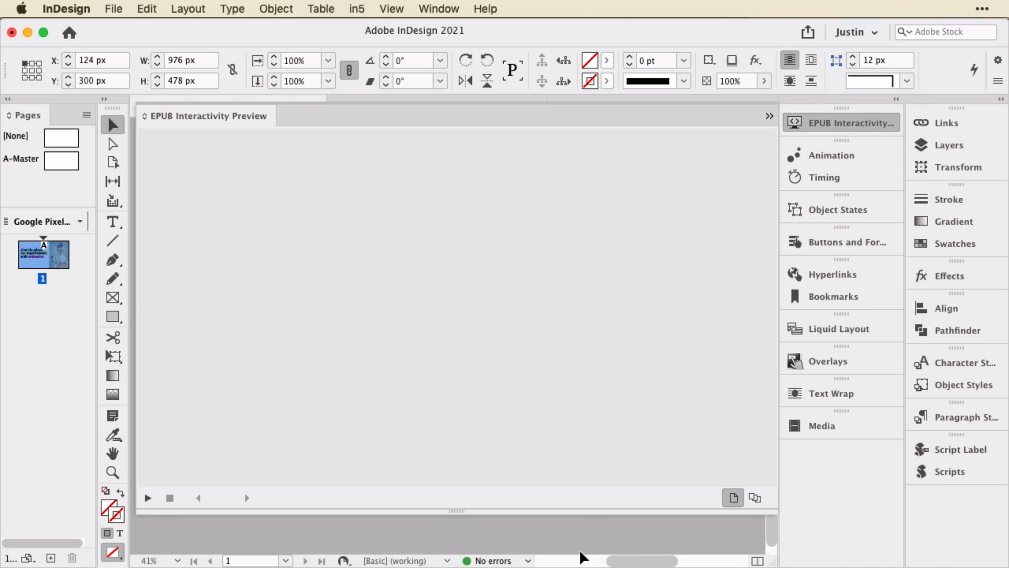
left_click(148, 497)
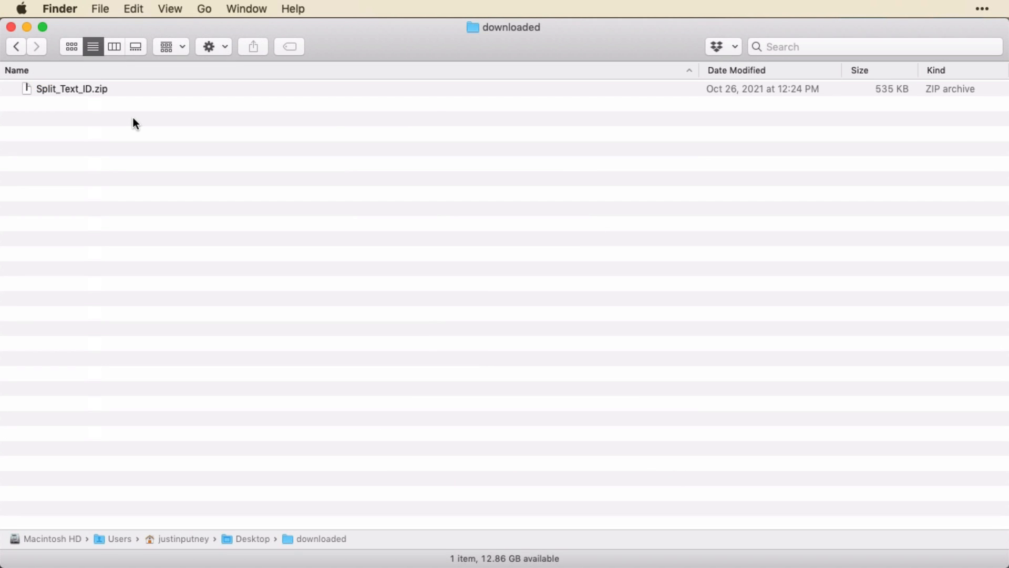
- Extract Split_Text_ID.zip and run its Mac installer into Adobe InDesign 2021, accepting the license
double_click(104, 92)
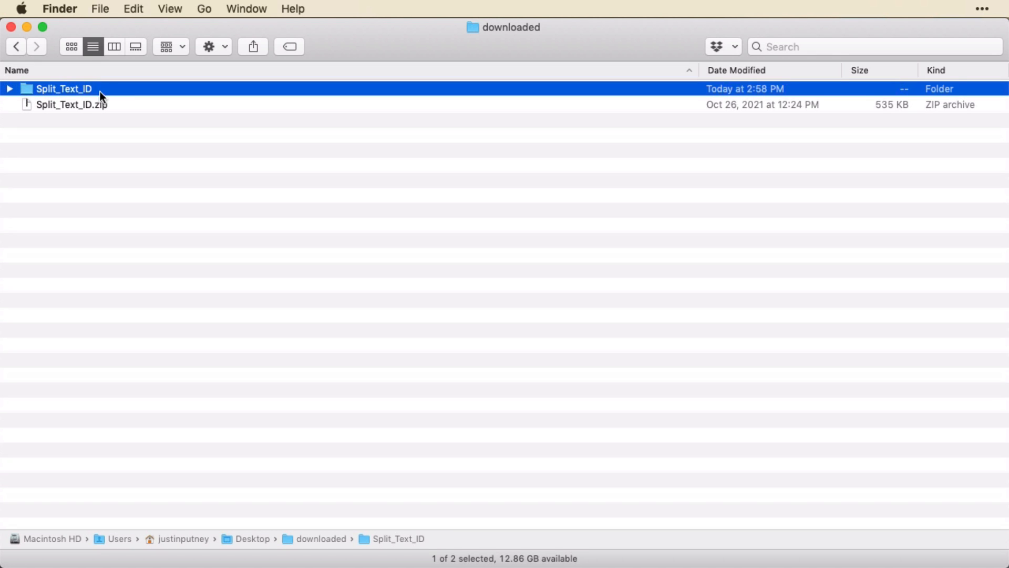
left_click(11, 88)
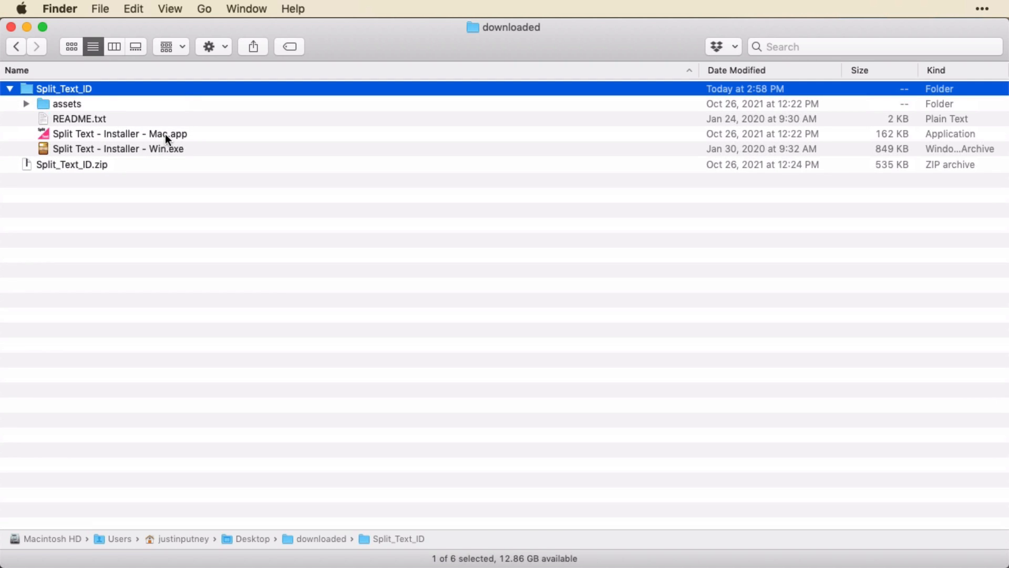
left_click(165, 133)
double_click(117, 131)
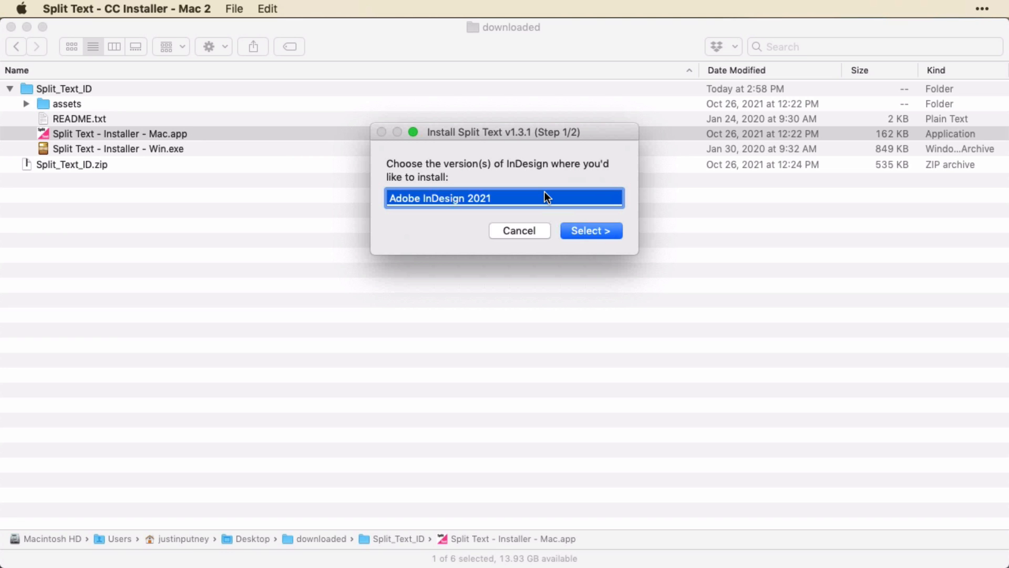
left_click(581, 229)
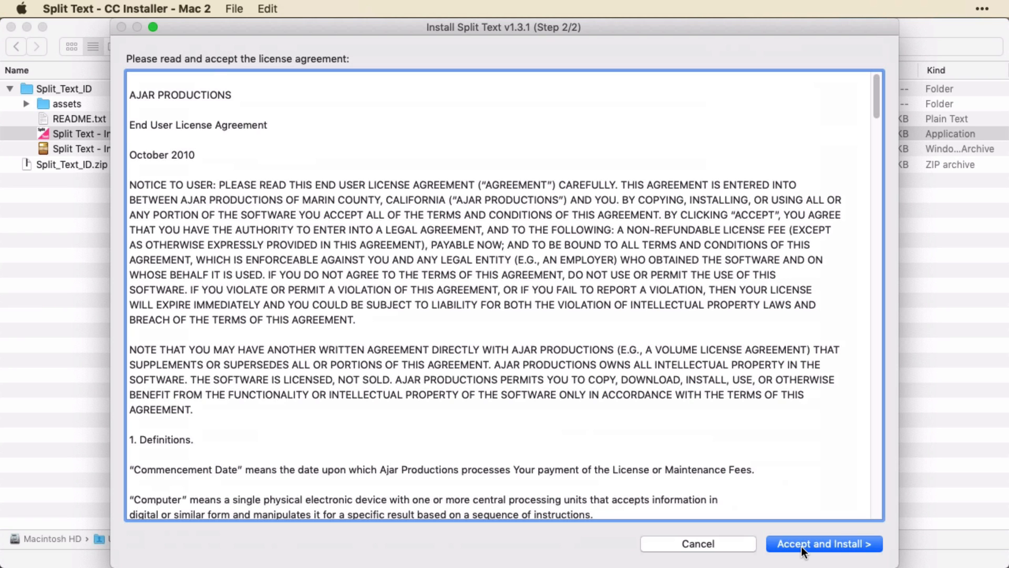
left_click(802, 546)
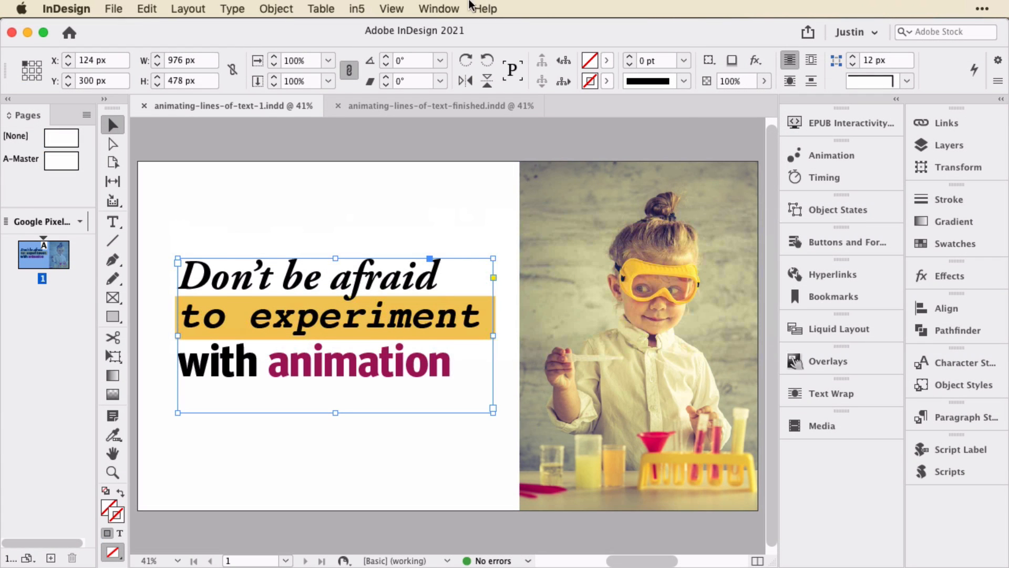
- Run Split Text.jsxbin from the Scripts panel under Application > Ajar Productions
left_click(438, 9)
mouse_move(447, 396)
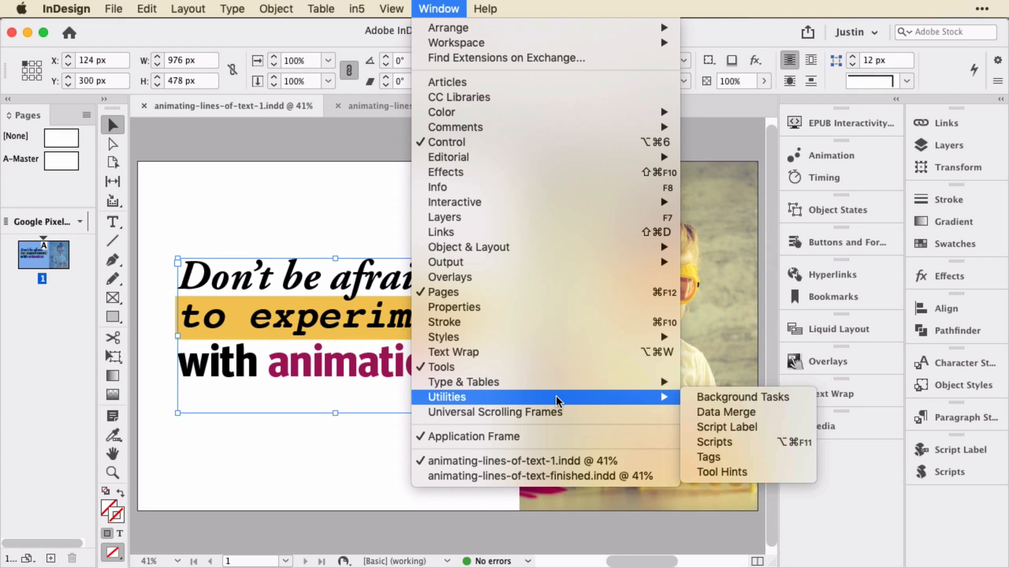
left_click(772, 449)
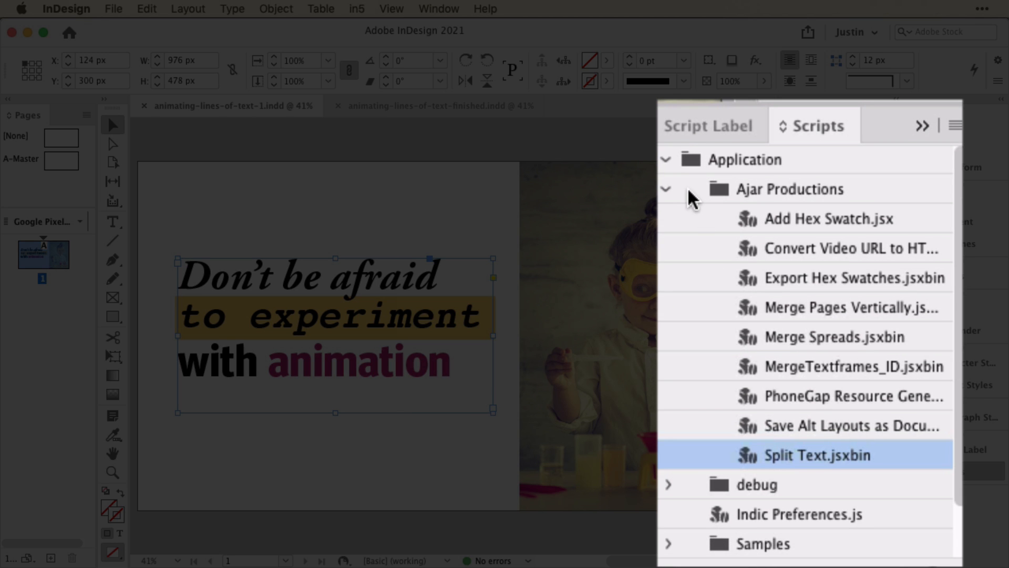
left_click(665, 159)
double_click(786, 456)
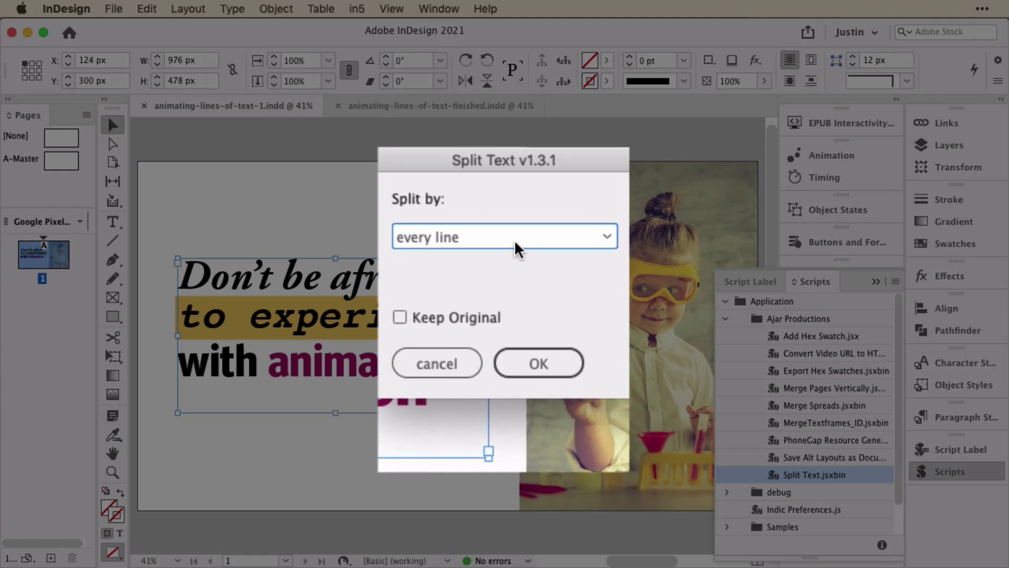
- Split the text block by every line into one frame per line
left_click(511, 259)
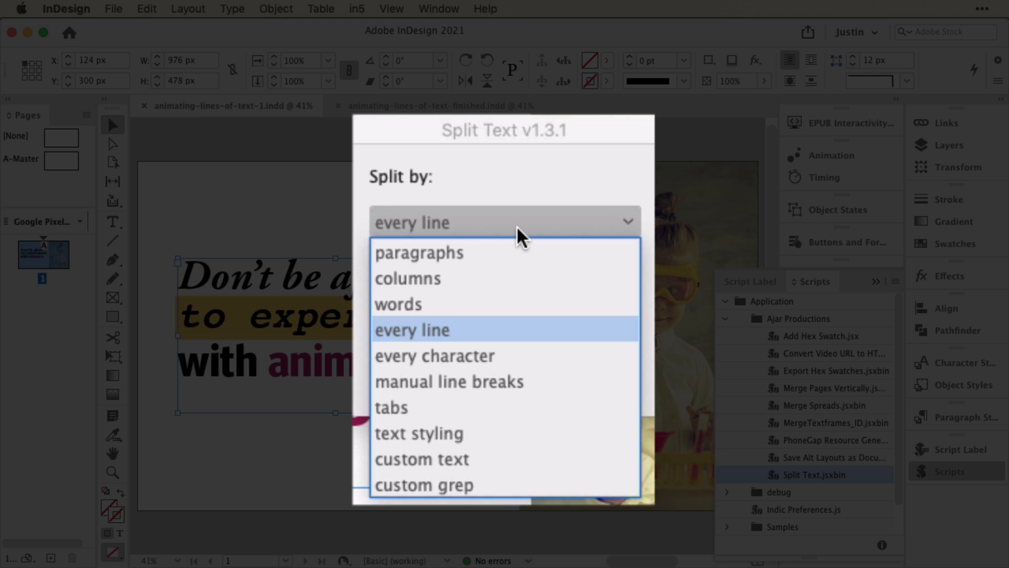
left_click(466, 329)
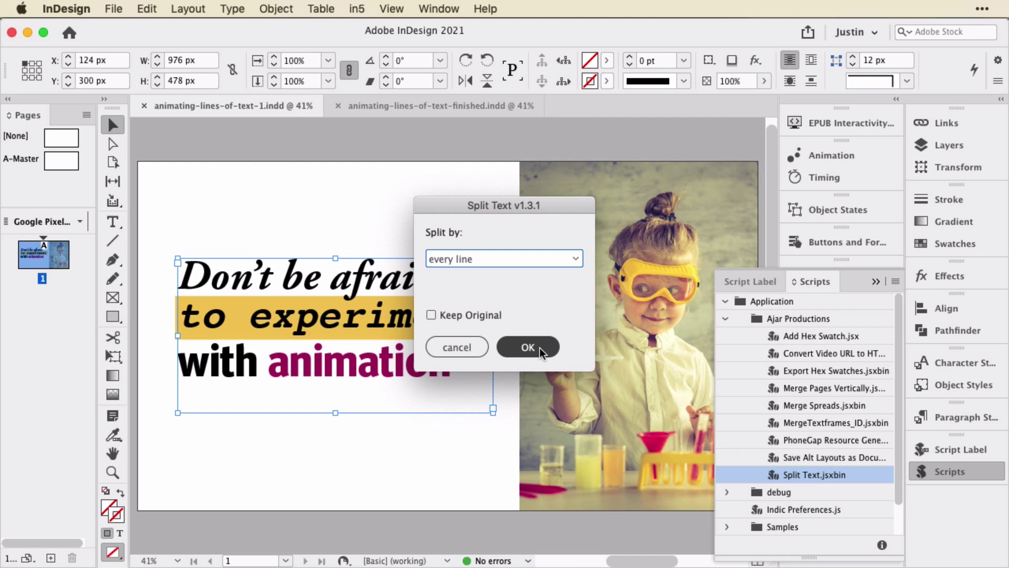
left_click(539, 348)
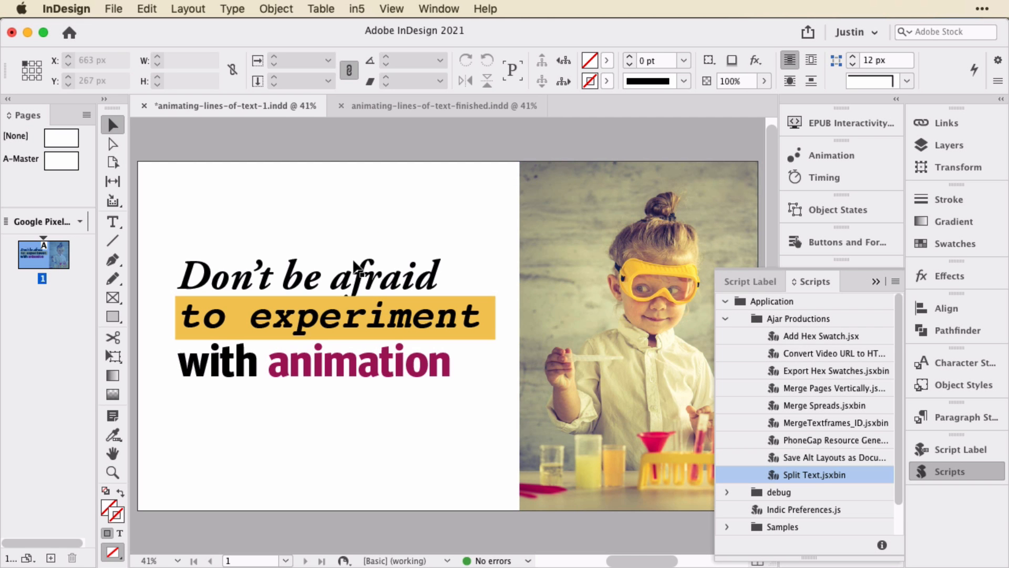
- Select the 'Don't be afraid' line frame and bring it to the front
left_click(379, 319)
left_click(376, 370)
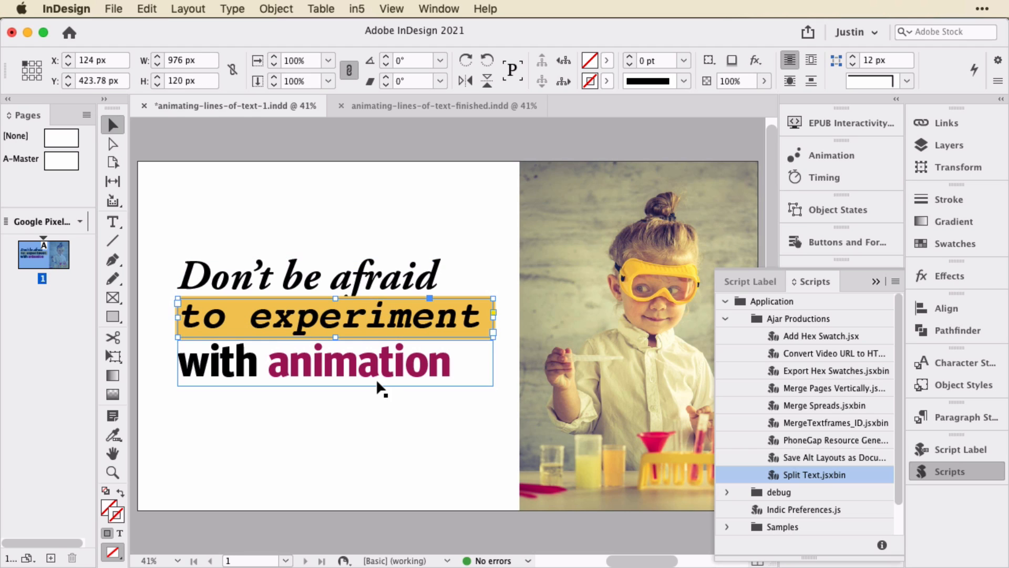
left_click(388, 327)
left_click(390, 282)
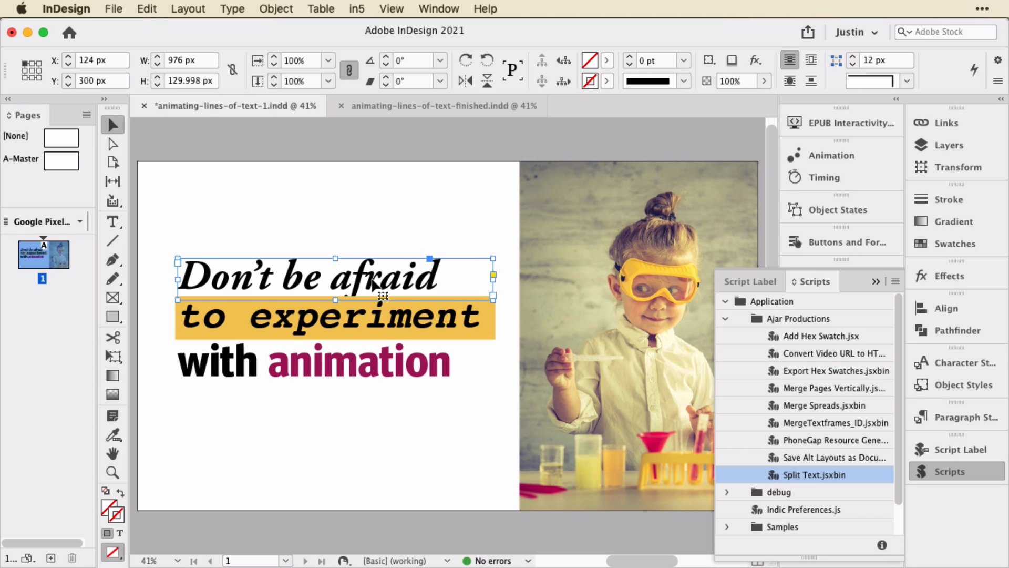
key("shift+super+bracketright")
- Give 'Don't be afraid' Fly in from Top, 'to experiment' Fly in from Right, 'with animation' Fly in from Bottom
left_click(968, 474)
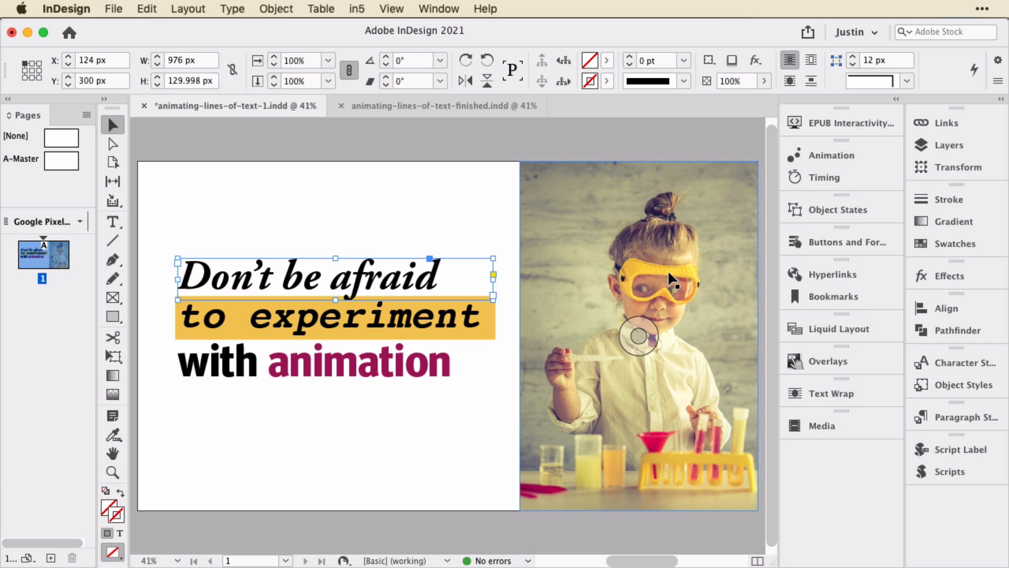
left_click(461, 332)
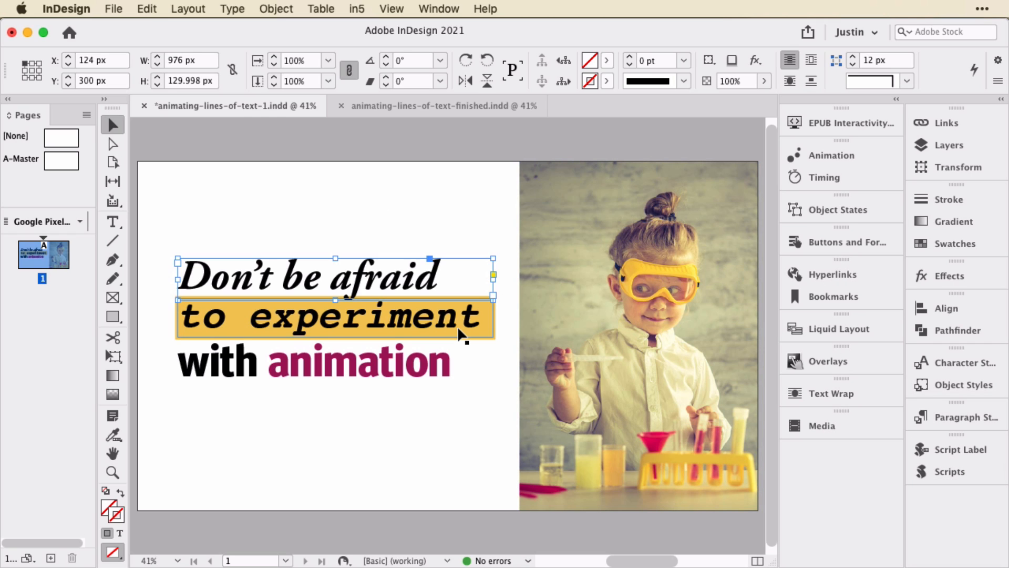
left_click(862, 155)
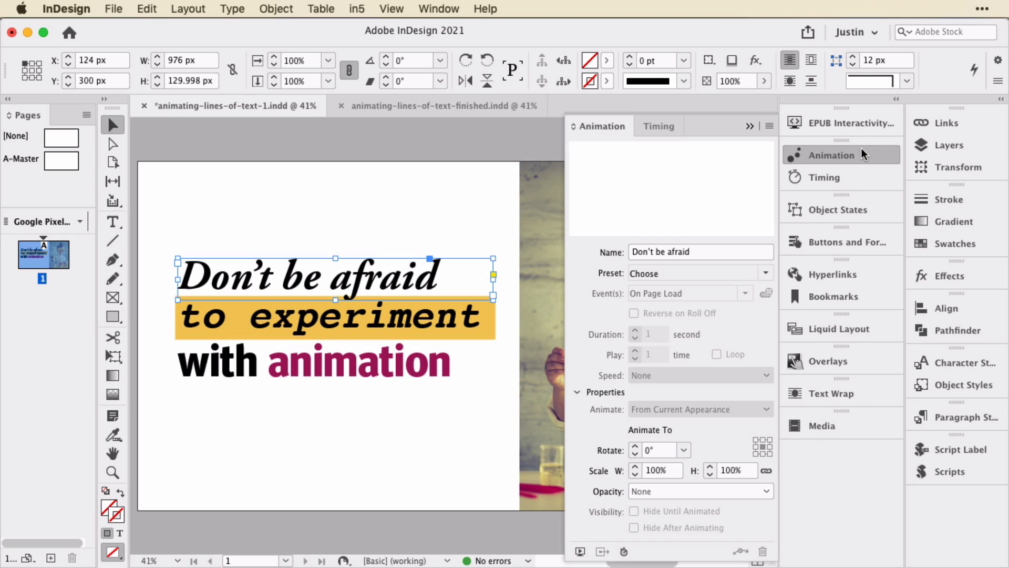
left_click(765, 273)
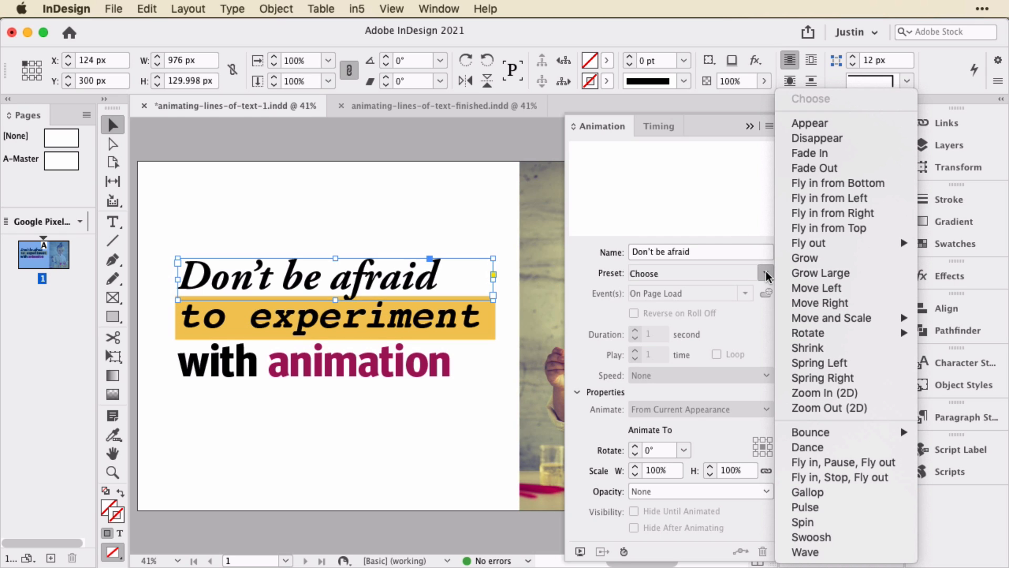
left_click(804, 228)
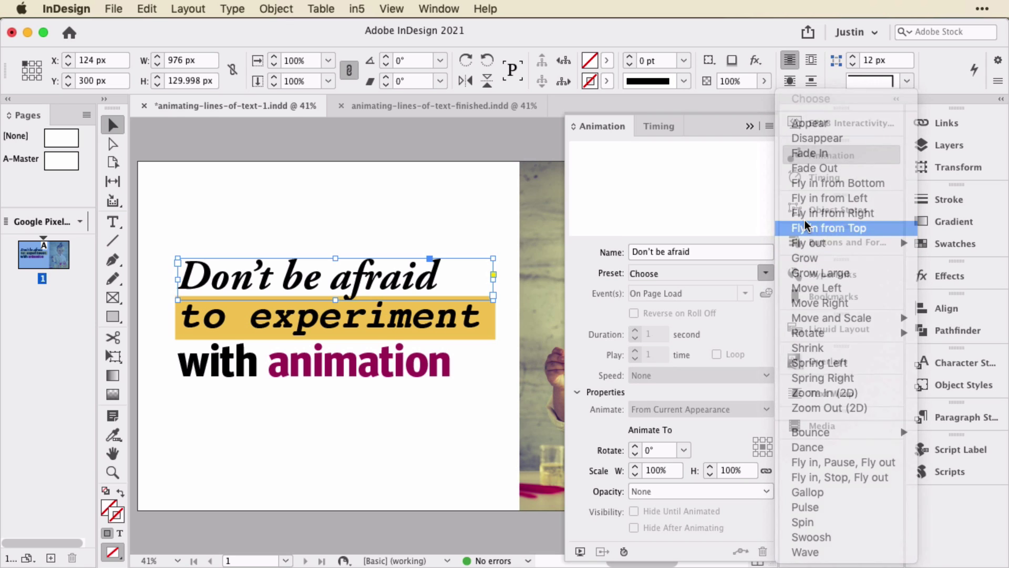
left_click(423, 318)
left_click(765, 273)
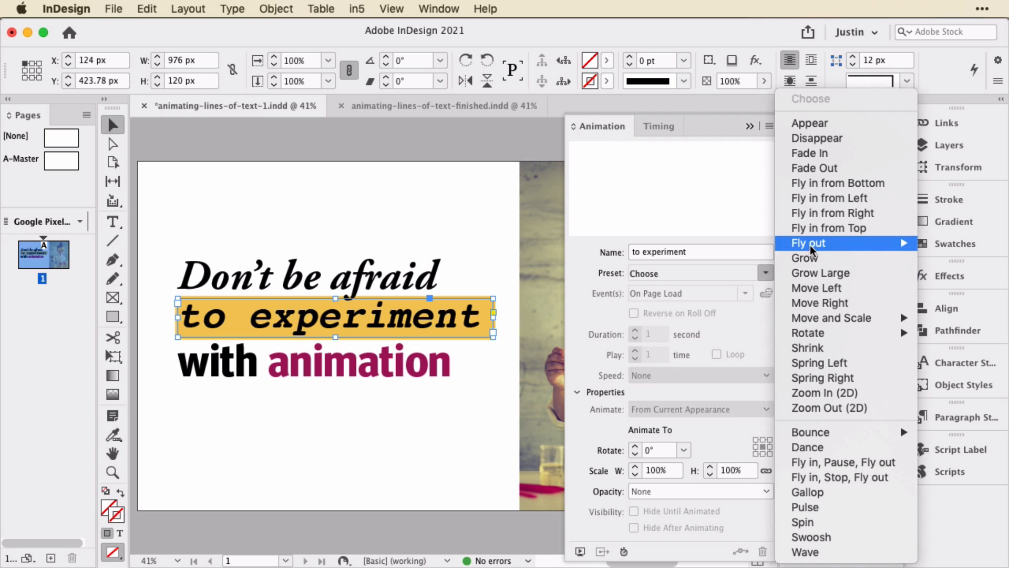
left_click(825, 214)
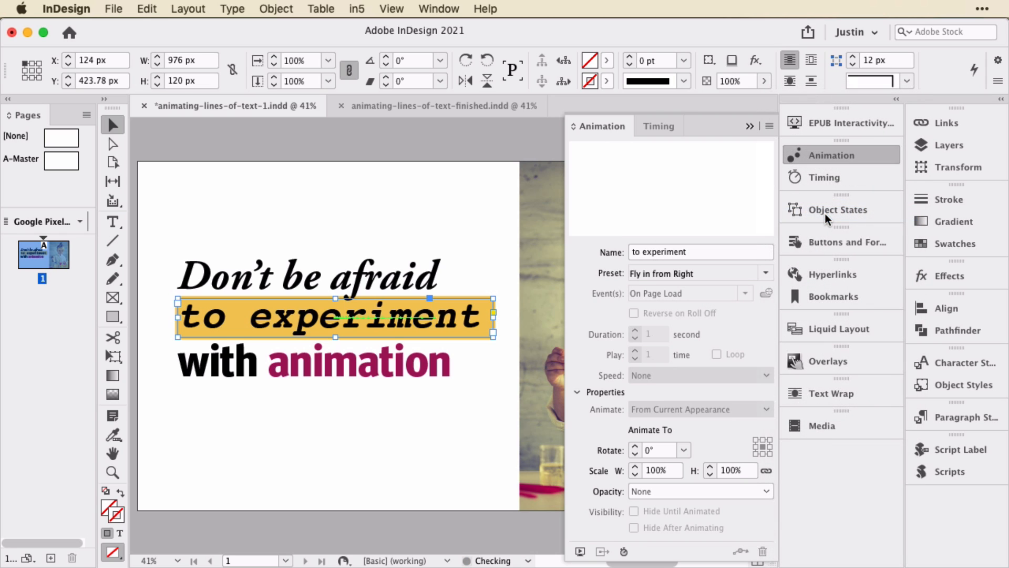
left_click(355, 363)
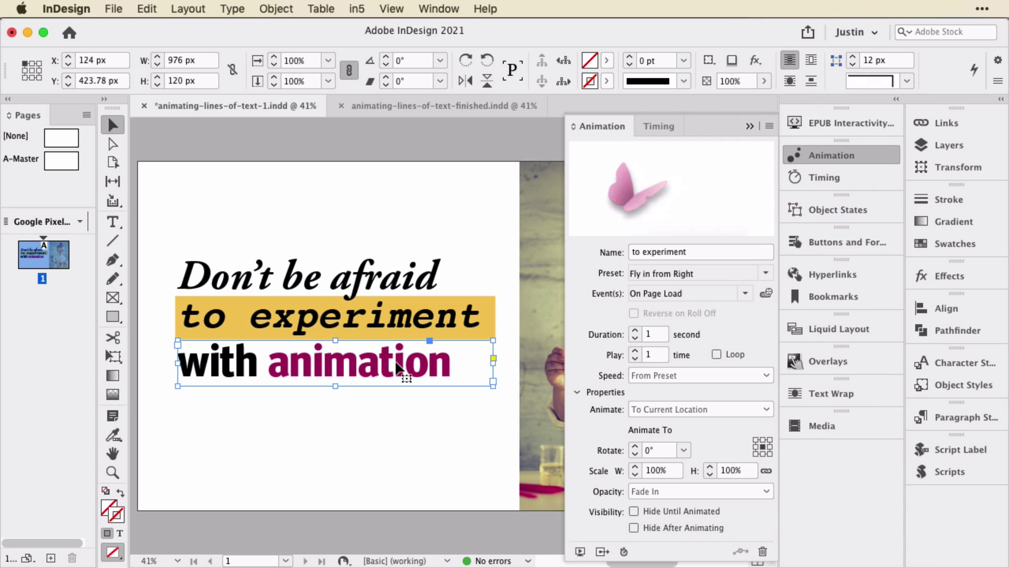
left_click(766, 273)
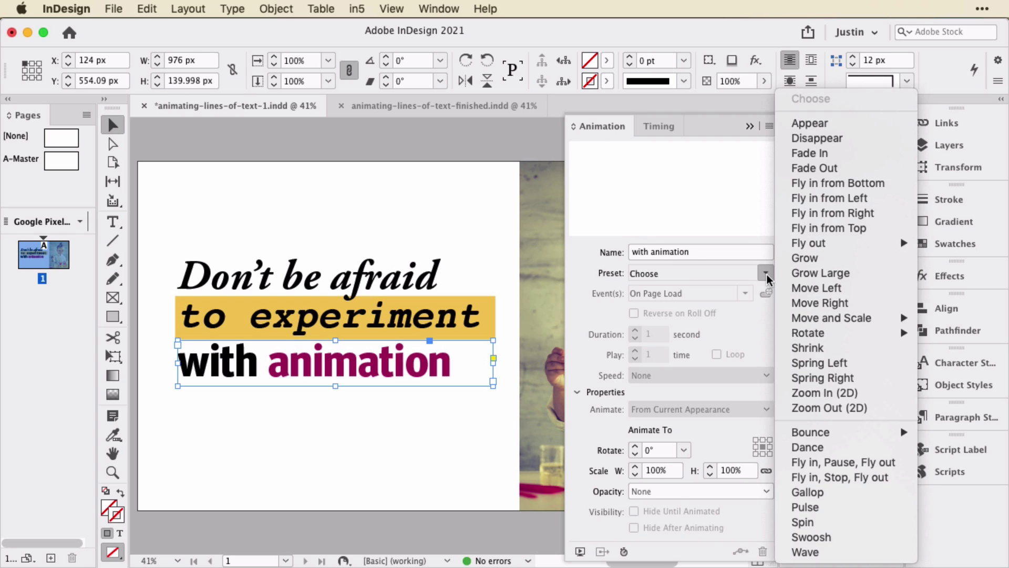
left_click(812, 183)
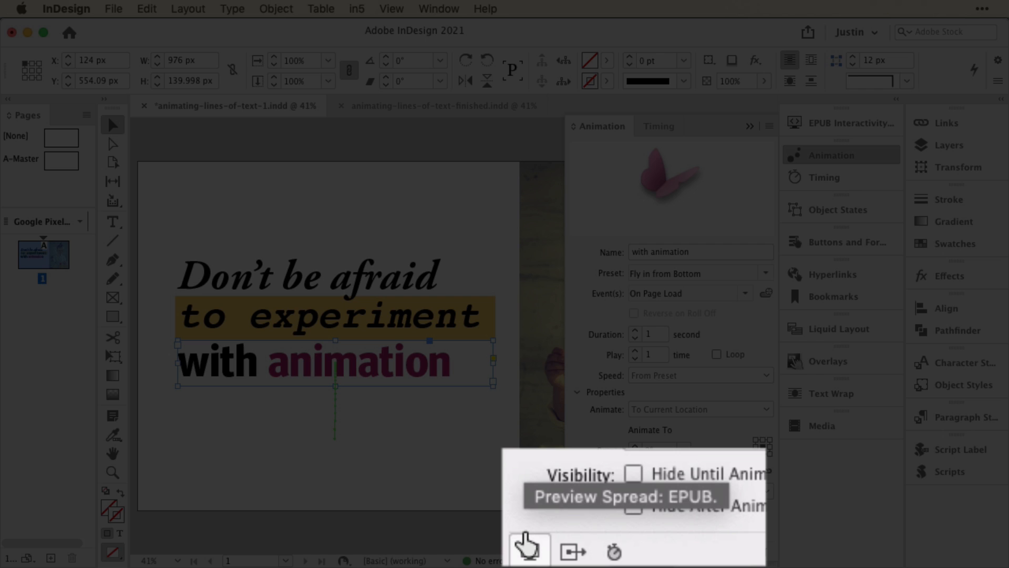
- Play and replay the three lines' fly-ins in the EPUB Interactivity Preview of the spread
left_click(576, 545)
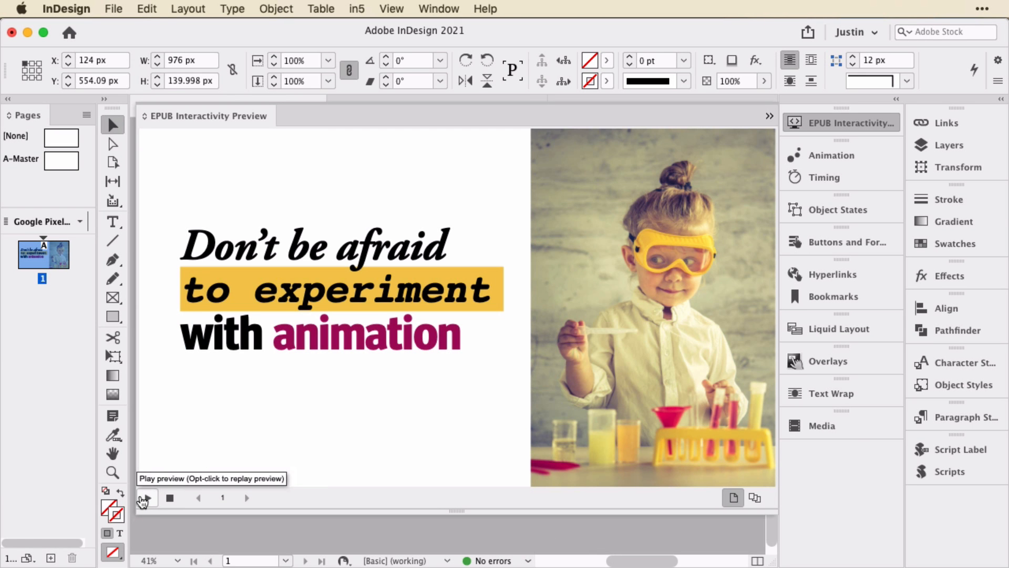
left_click(145, 498)
left_click(141, 497)
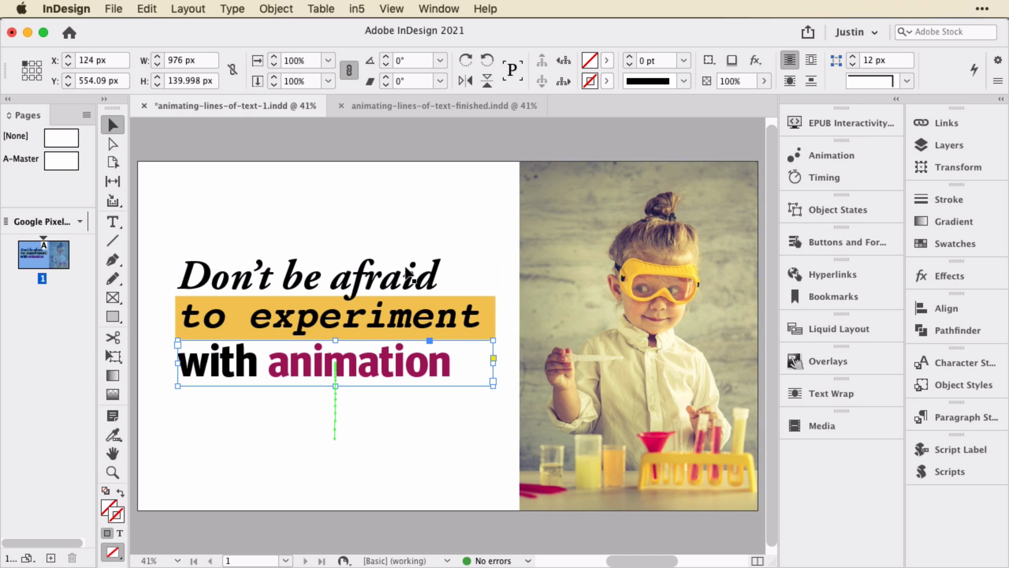
- Shorten the fly-in durations to 0.5 s, 0.75 s and 0.5 s for the first, second and third lines
left_click(408, 275)
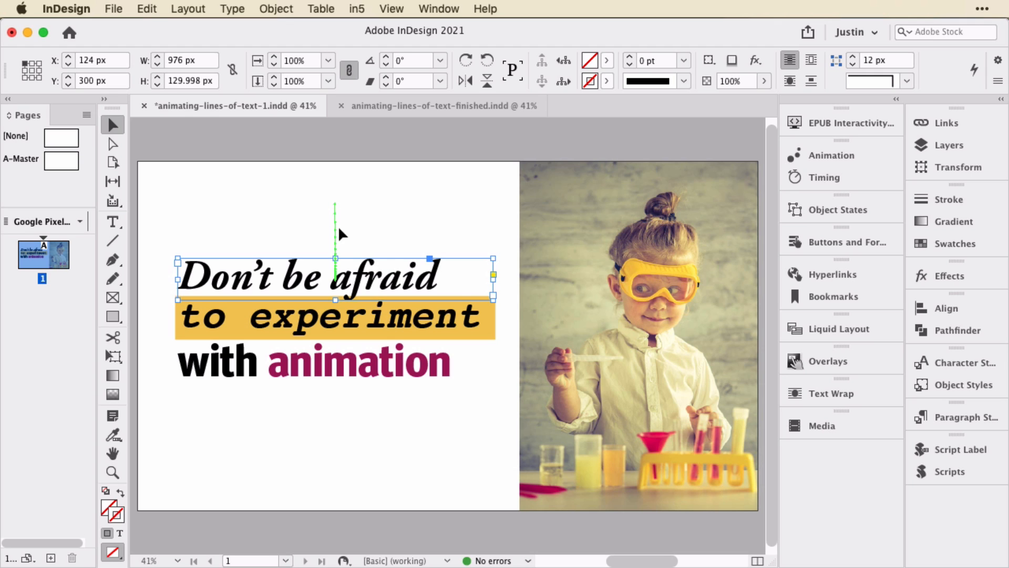
left_click(832, 156)
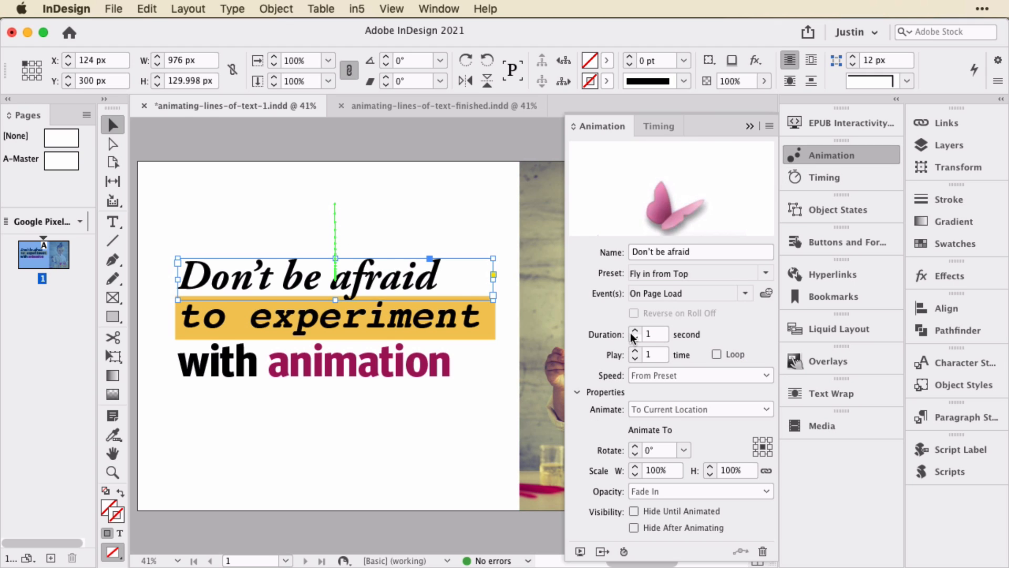
left_click(634, 330)
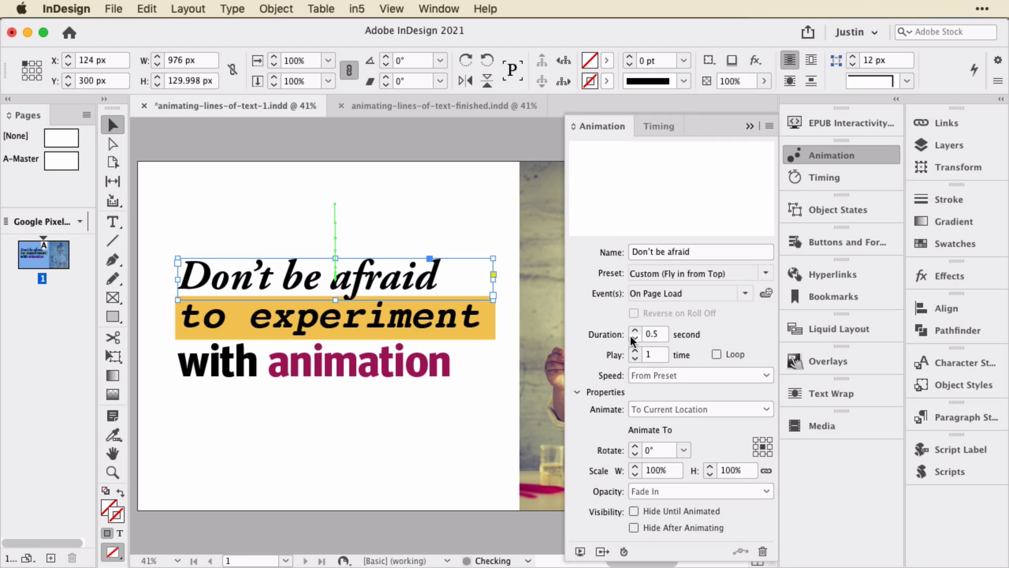
left_click(463, 325)
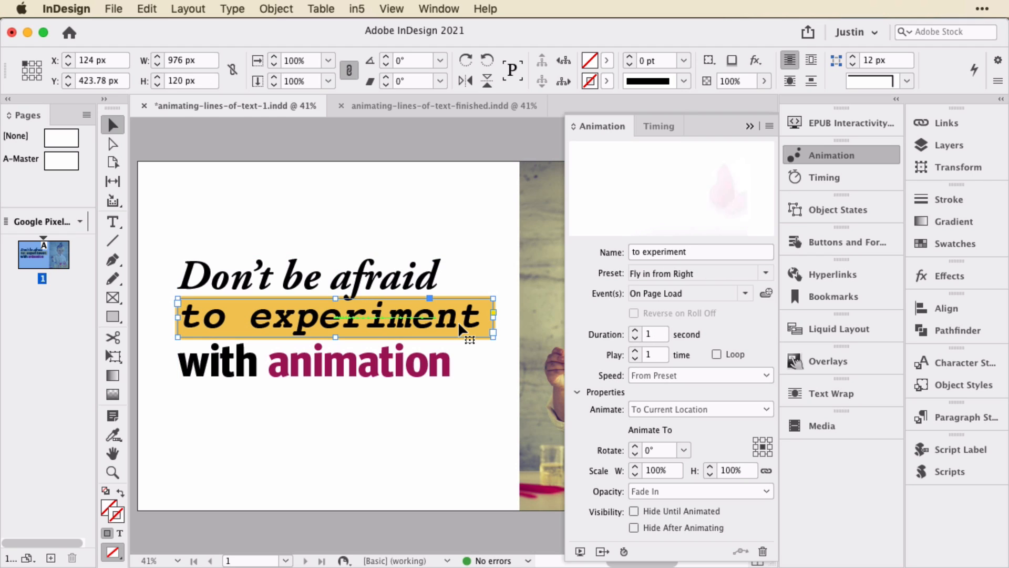
left_click(635, 339)
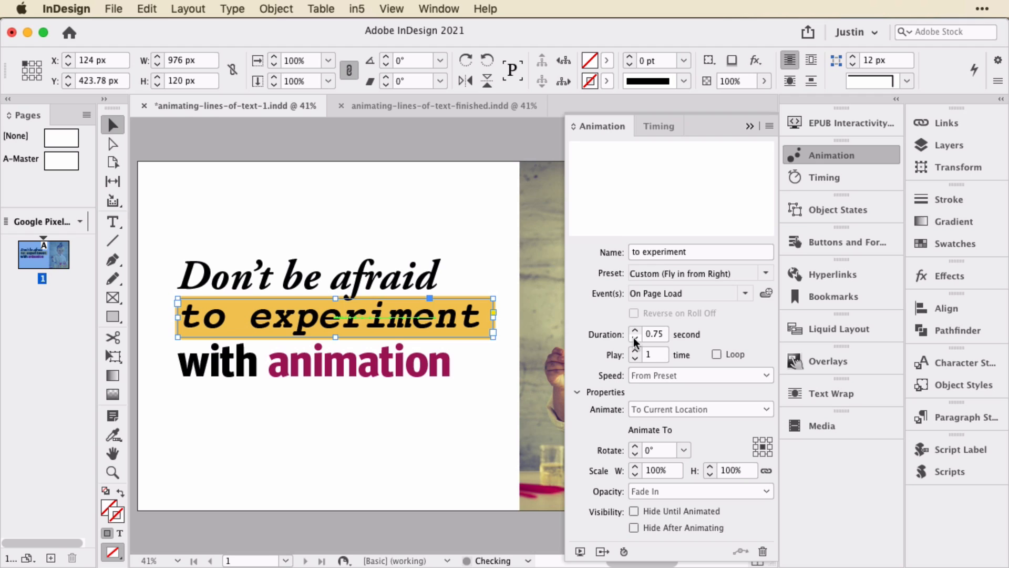
left_click(461, 361)
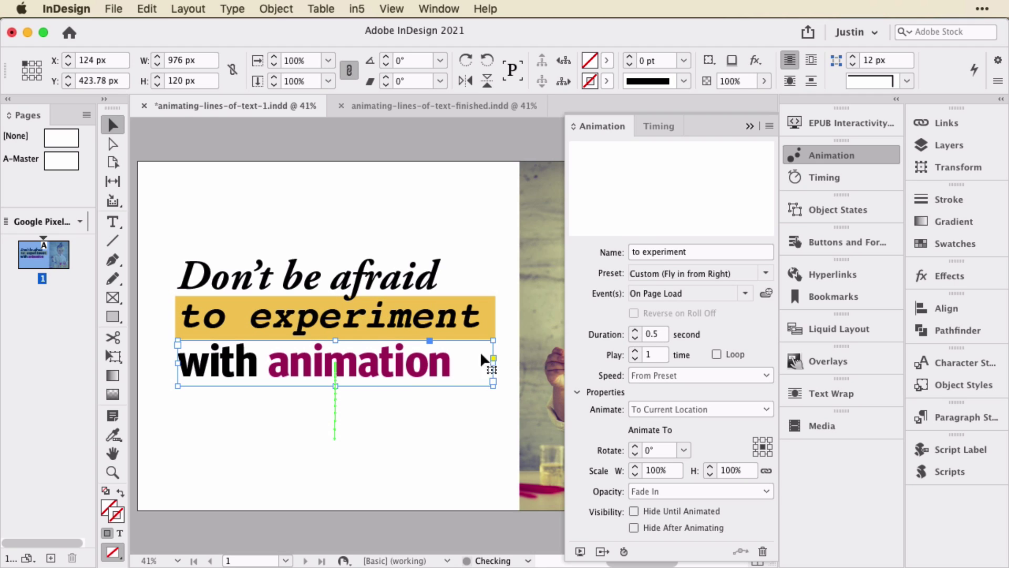
left_click(636, 339)
left_click(460, 318)
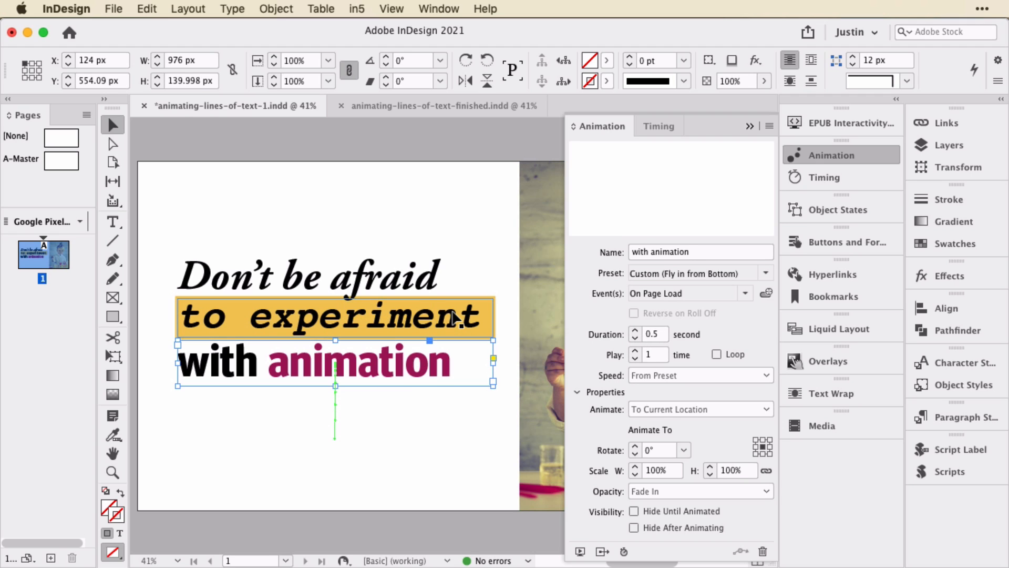
left_click(461, 319)
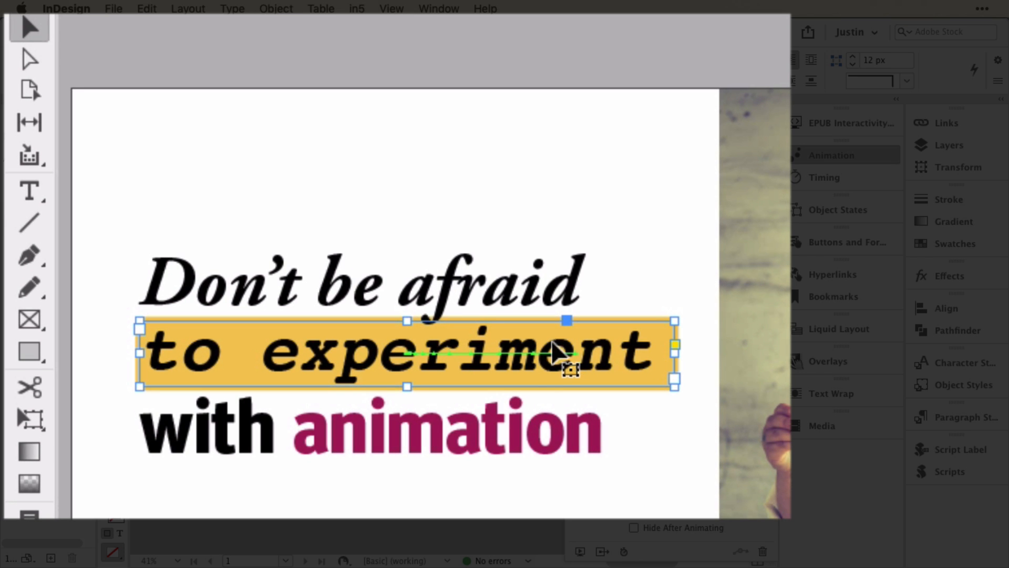
- With Direct Selection, drag the 'to experiment' motion path's right endpoint out to the page's right edge
left_click(544, 360)
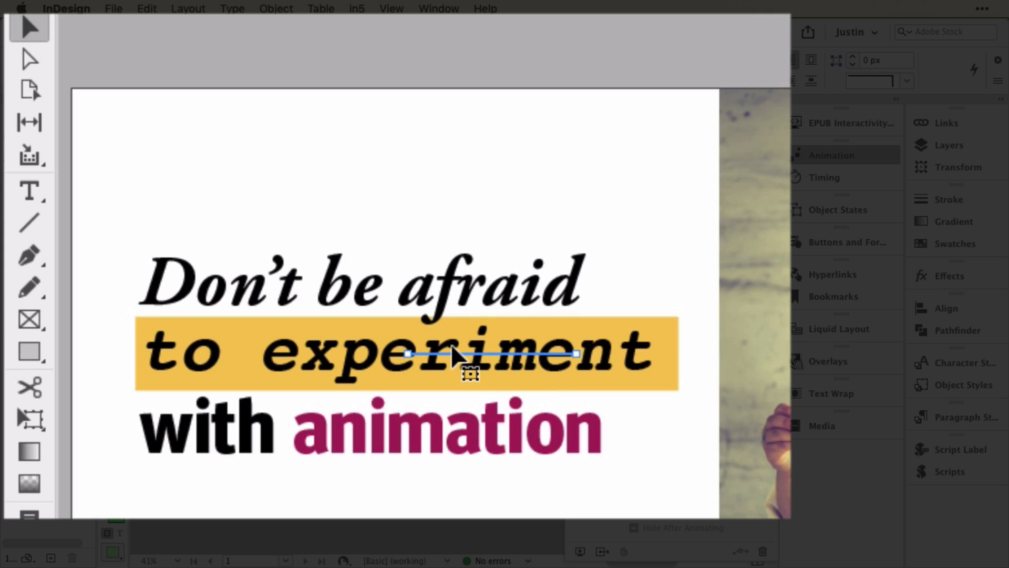
left_click(30, 59)
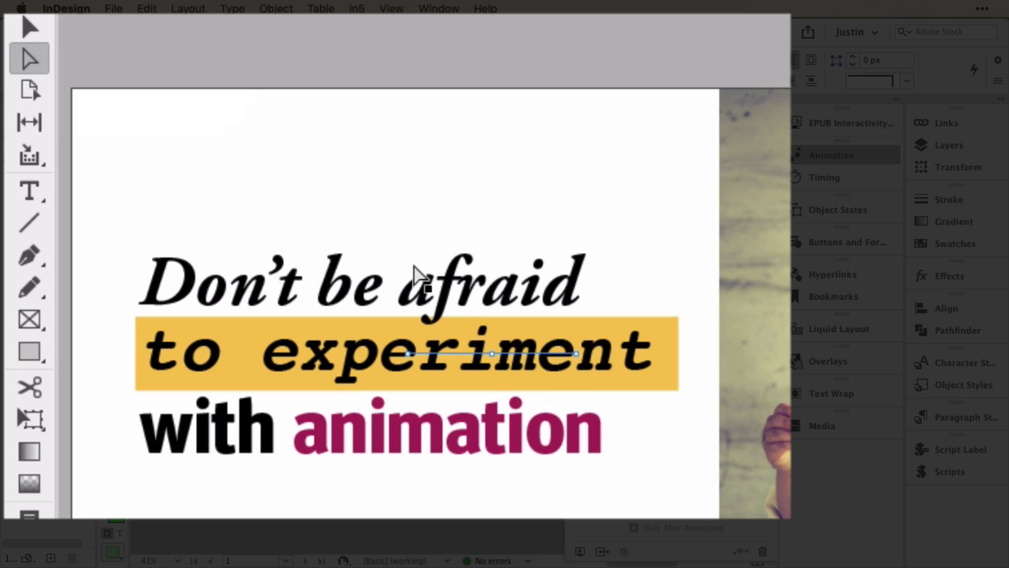
left_click(583, 379)
left_click(584, 362)
left_click_drag(583, 361, 722, 357)
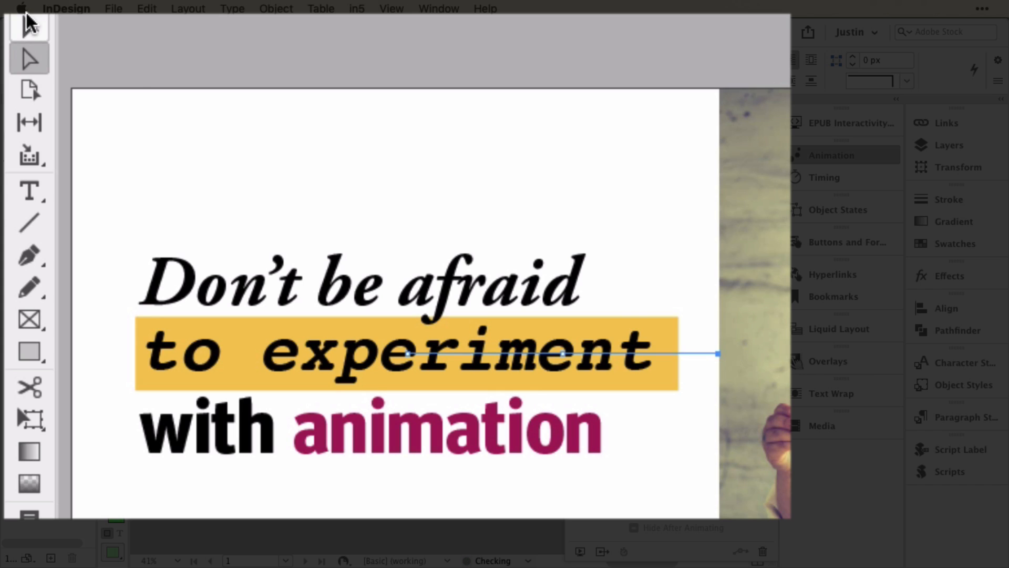
left_click(28, 27)
left_click(205, 429)
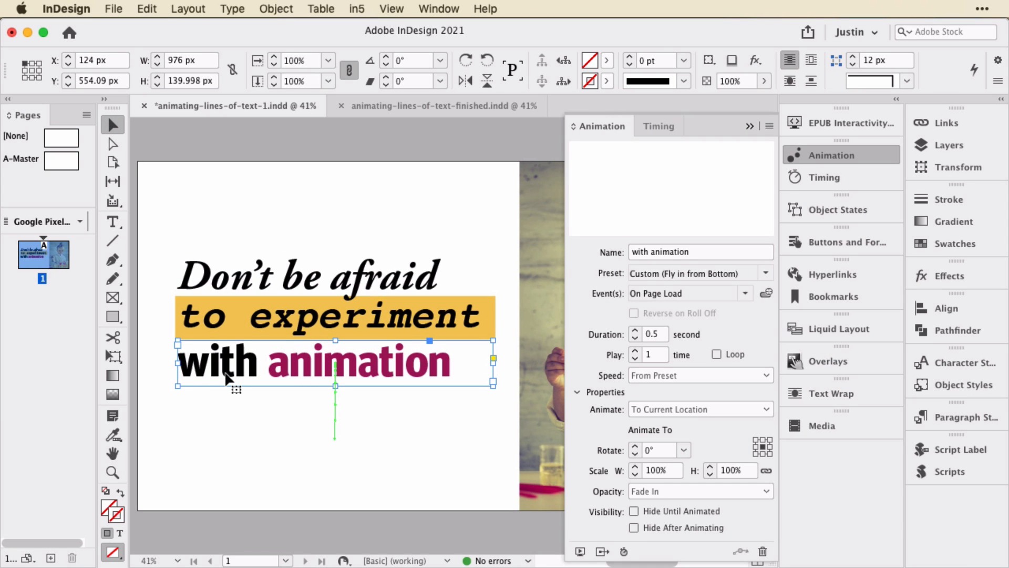
- With Direct Selection, pull the 'with animation' path's start point upward to shorten it, undoing a misdrag
left_click(335, 430)
key("a")
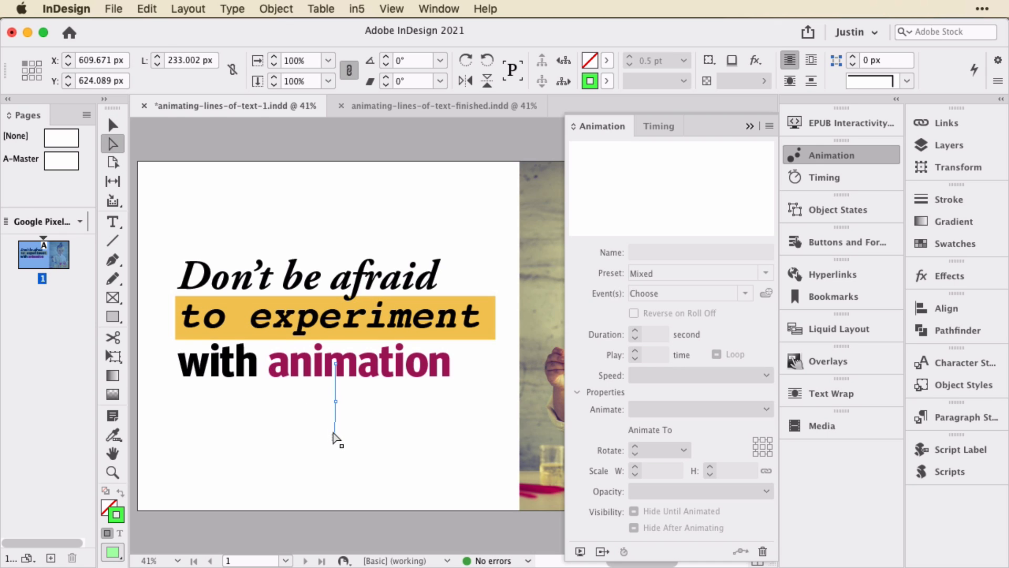
key("v")
left_click(240, 371)
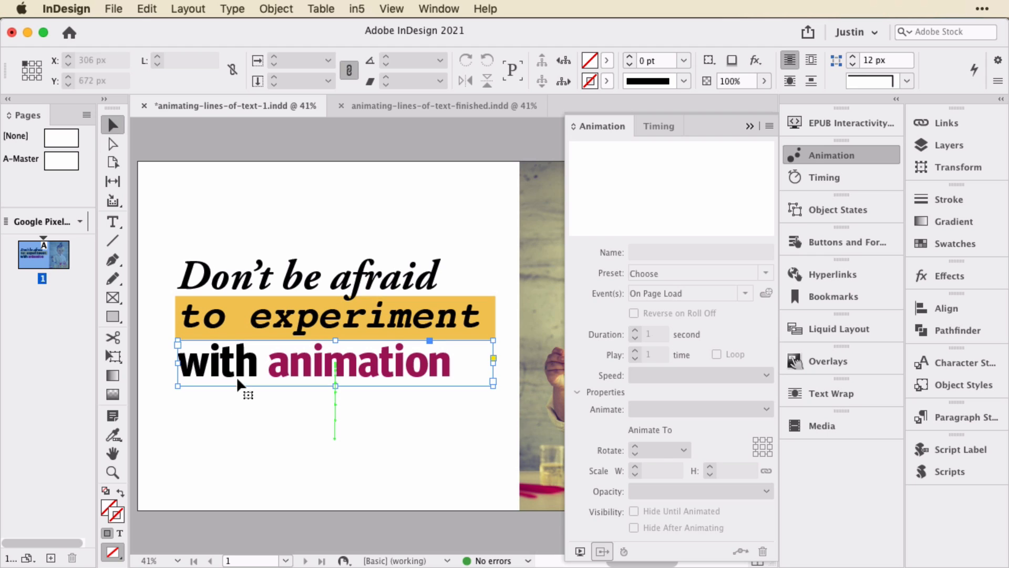
key("a")
left_click(337, 420, "shift")
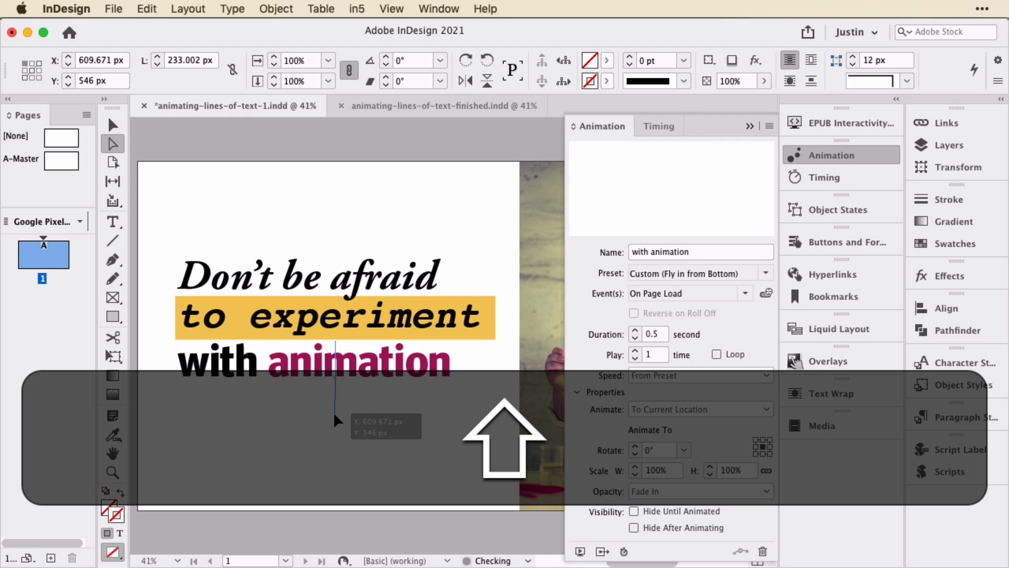
left_click_drag(336, 420, 337, 410)
key("super+z")
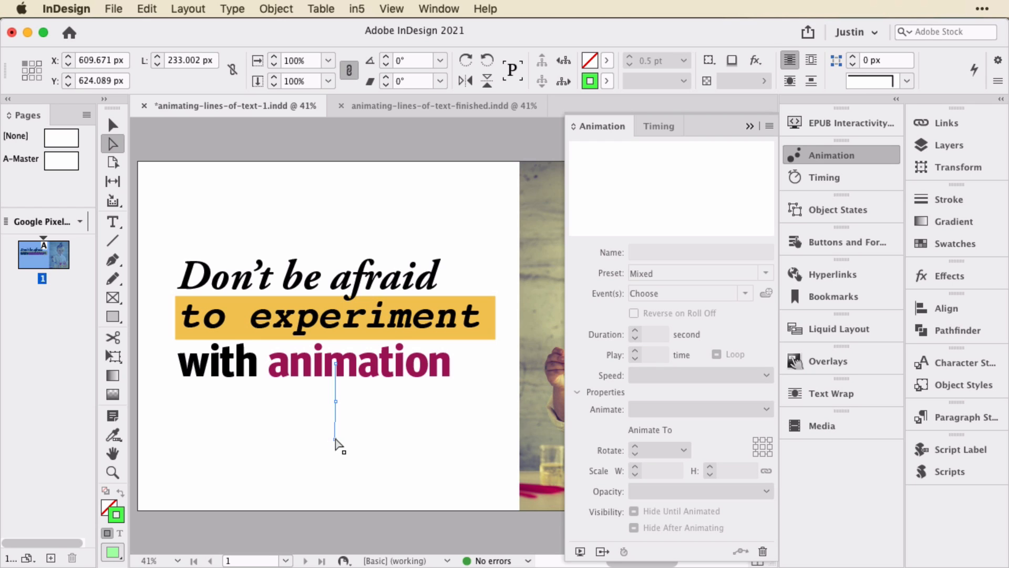
left_click_drag(338, 444, 338, 405)
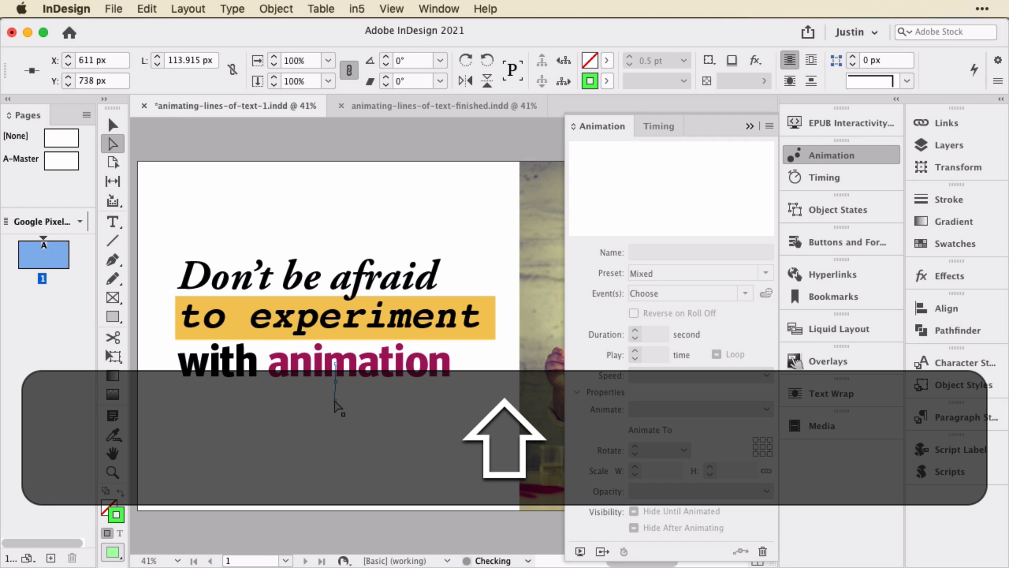
key("v")
left_click(225, 367)
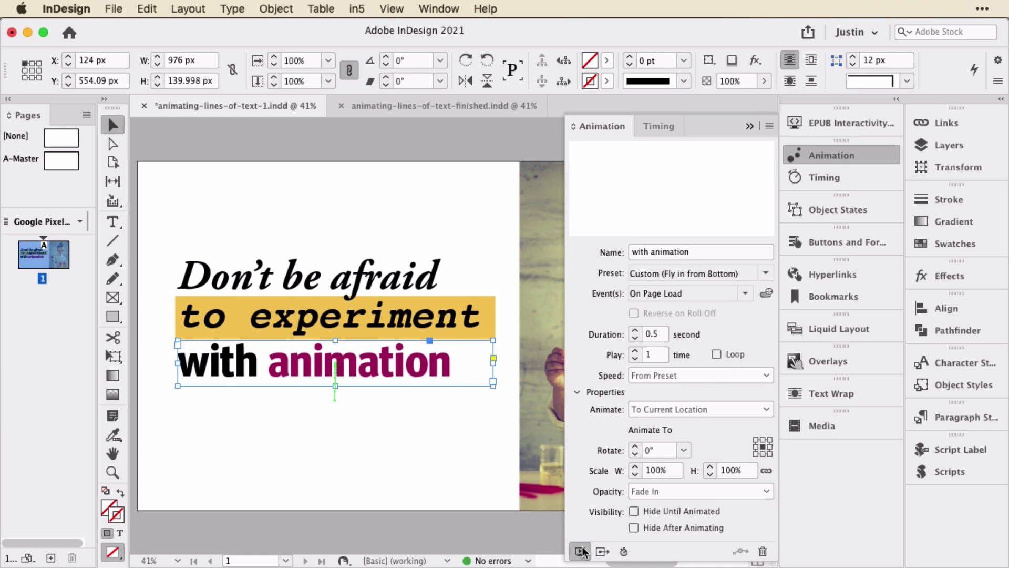
- Play the page's interactivity preview twice to watch the three lines animate in, then close it
left_click(580, 550)
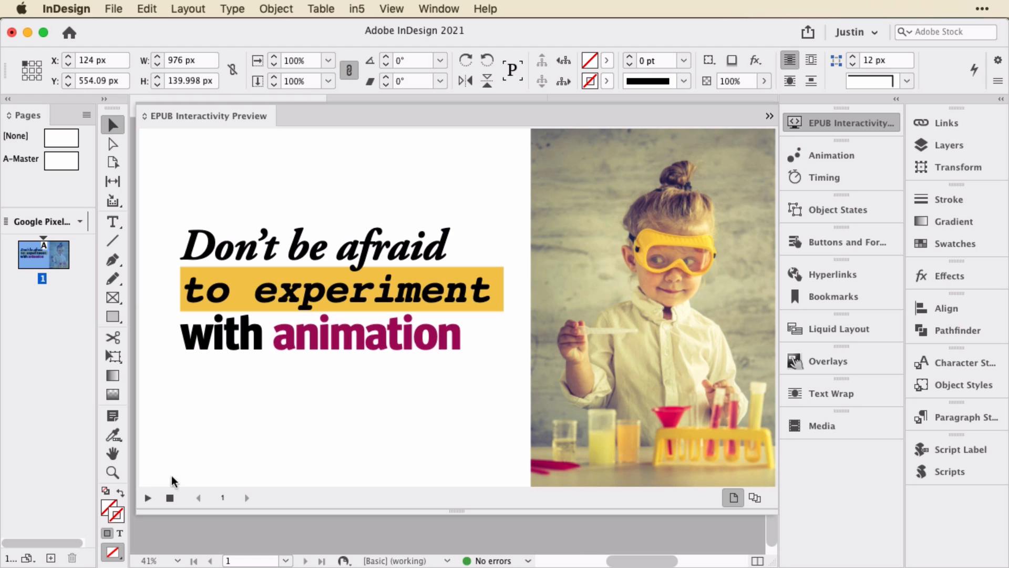
left_click(149, 498)
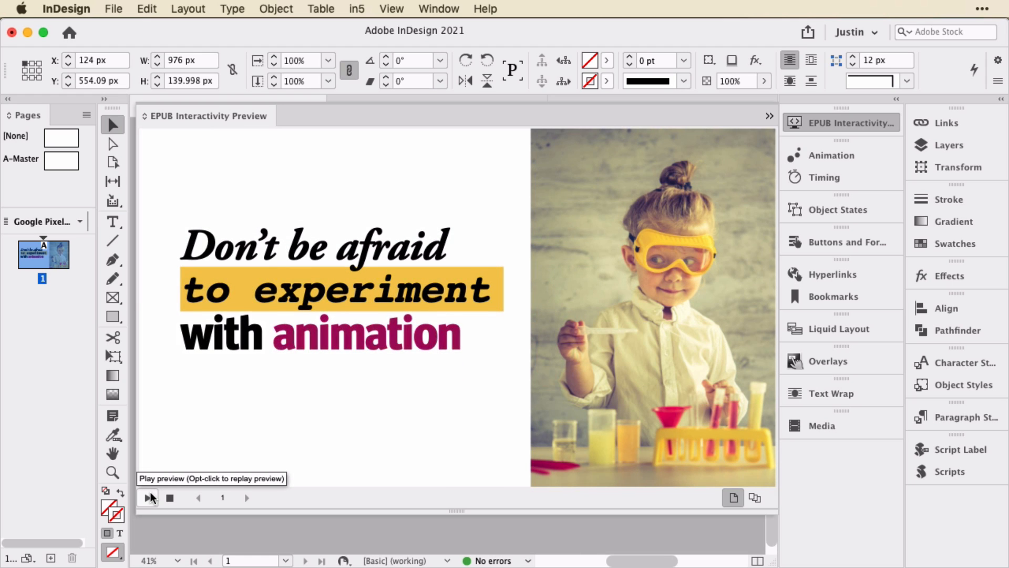
left_click(150, 497)
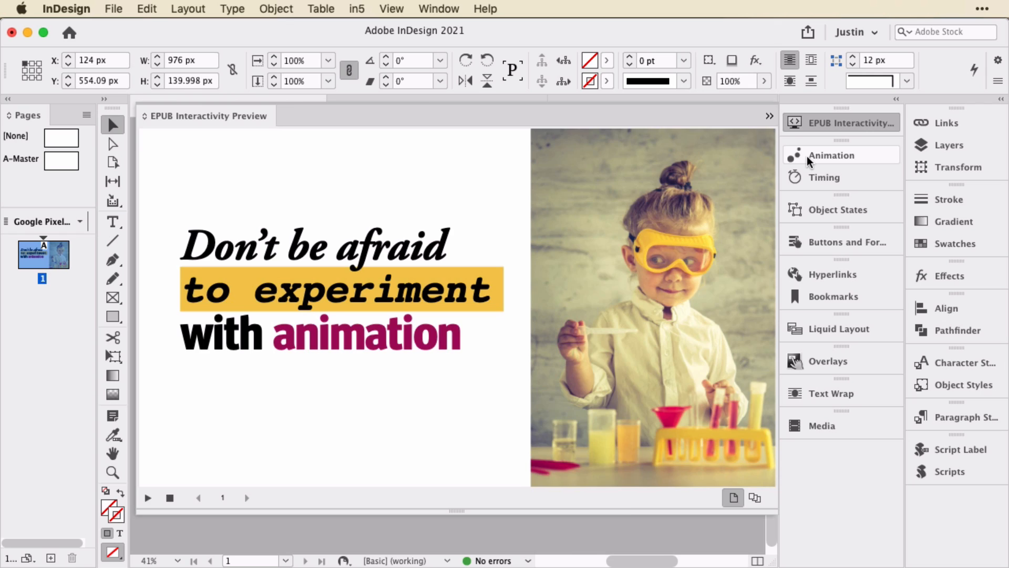
left_click(820, 156)
- In the Timing panel, select all three headline lines and link them to play together
left_click(658, 126)
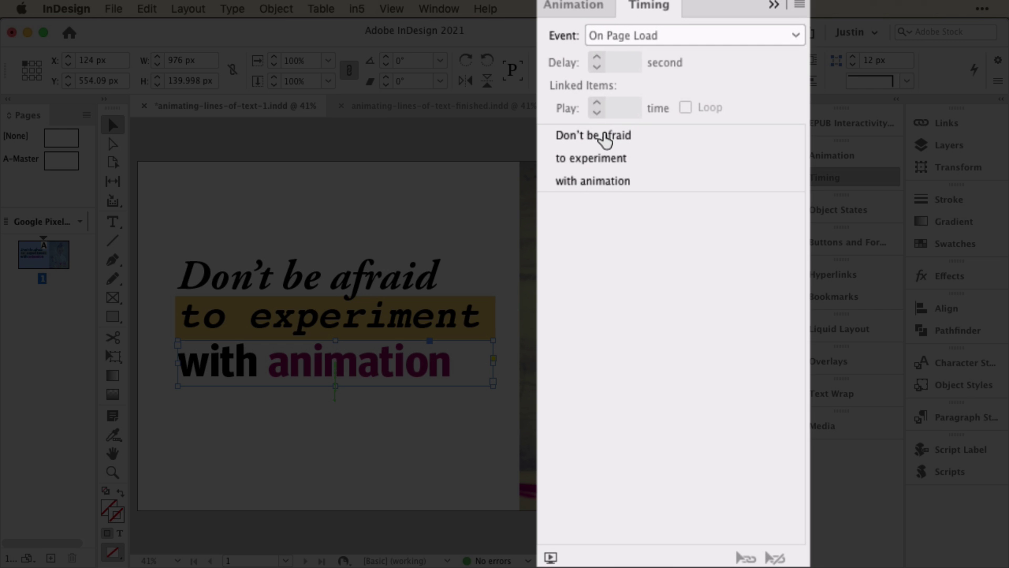
left_click(605, 139)
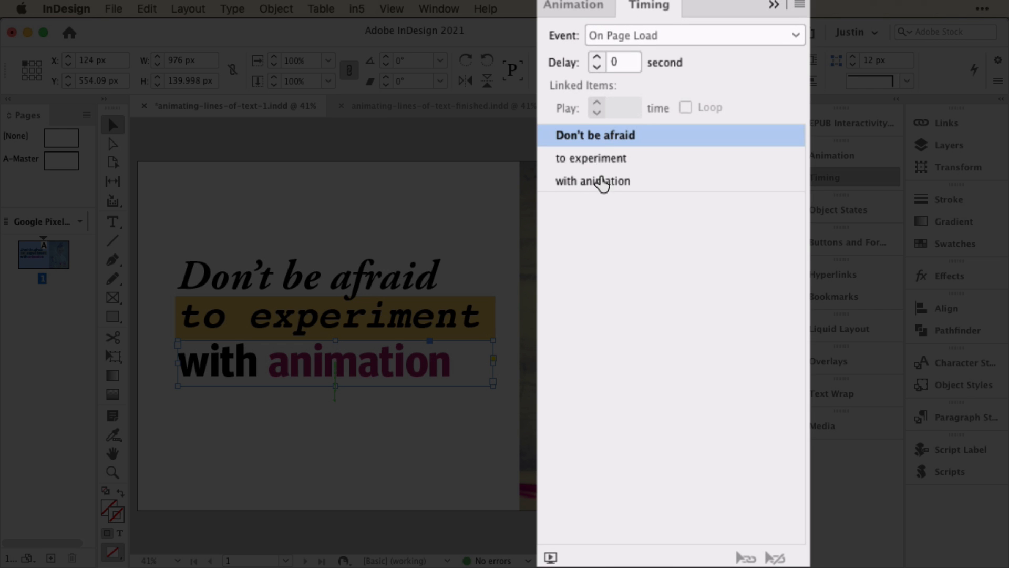
left_click(598, 183, "shift")
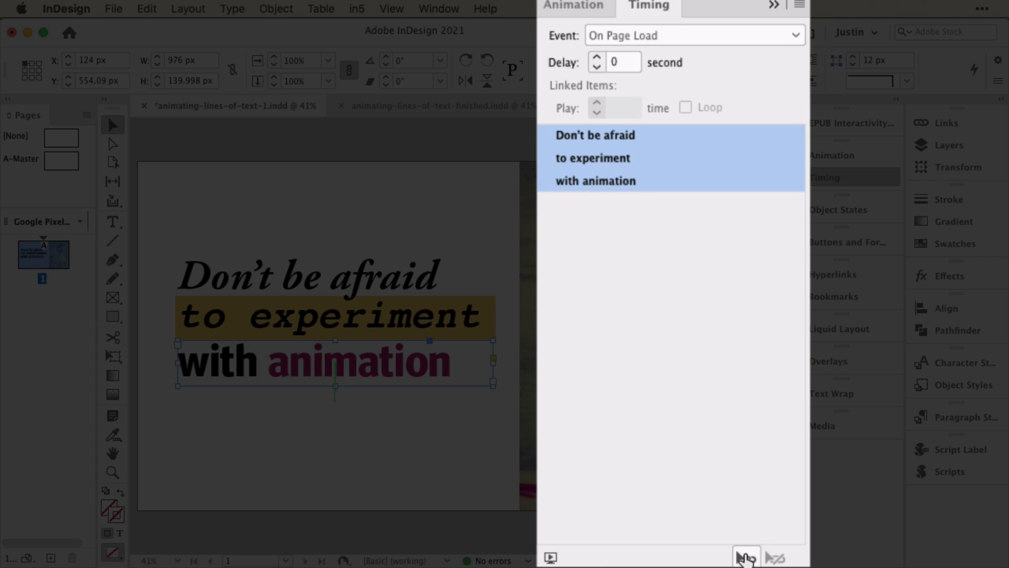
left_click(745, 558)
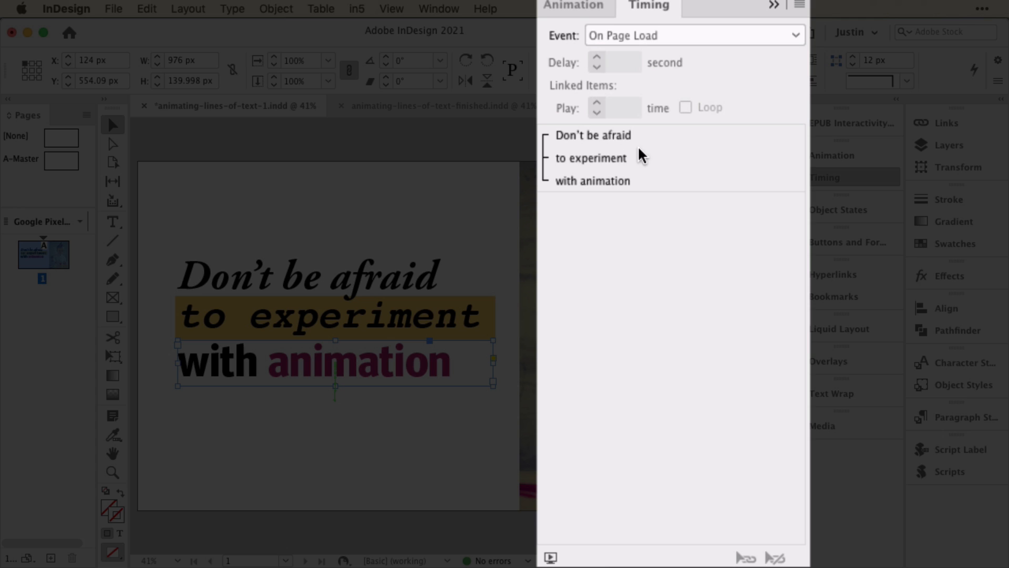
- Delay 'to experiment' by 0.25 s and 'with animation' by 0.5 s, then return to the preview
left_click(603, 158)
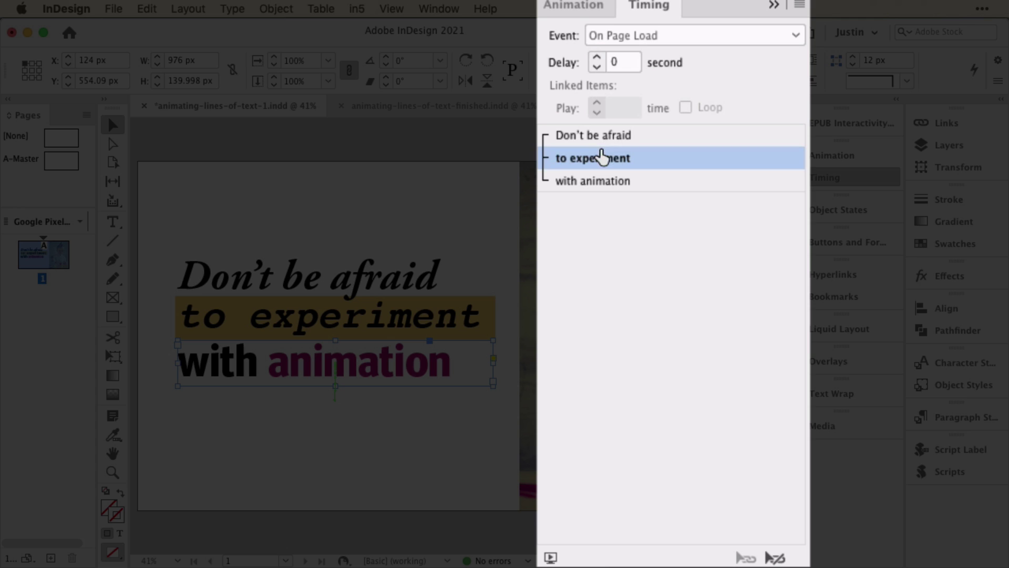
left_click(597, 59)
left_click(604, 181)
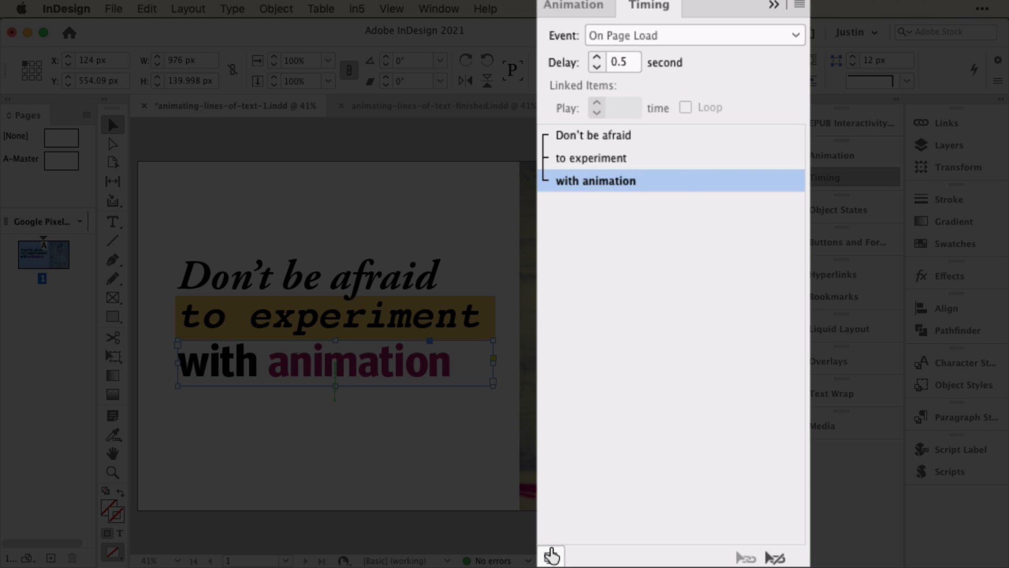
left_click(550, 557)
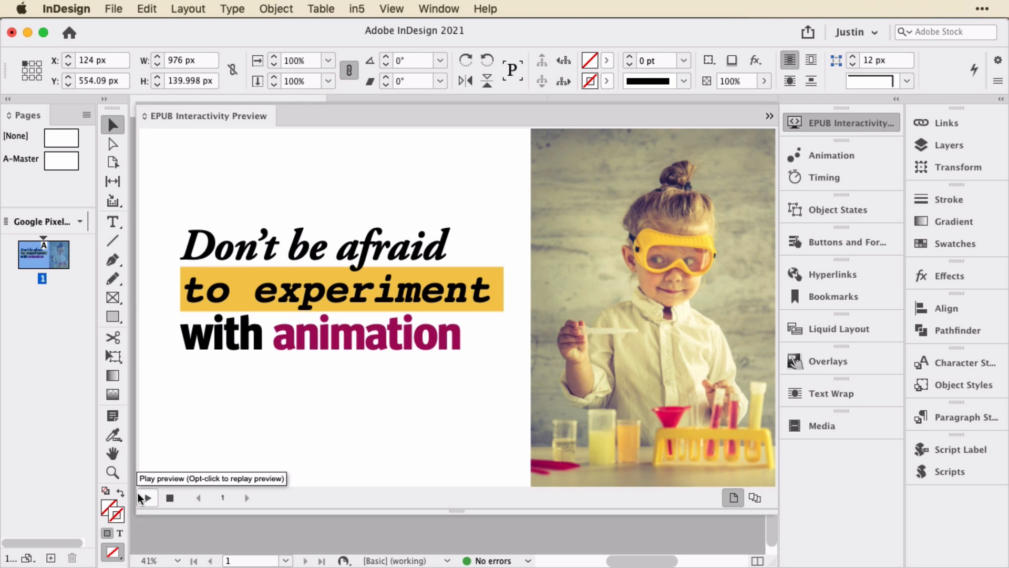
- Play and replay the staggered fly-in of the three lines in the EPUB Interactivity Preview
left_click(145, 497)
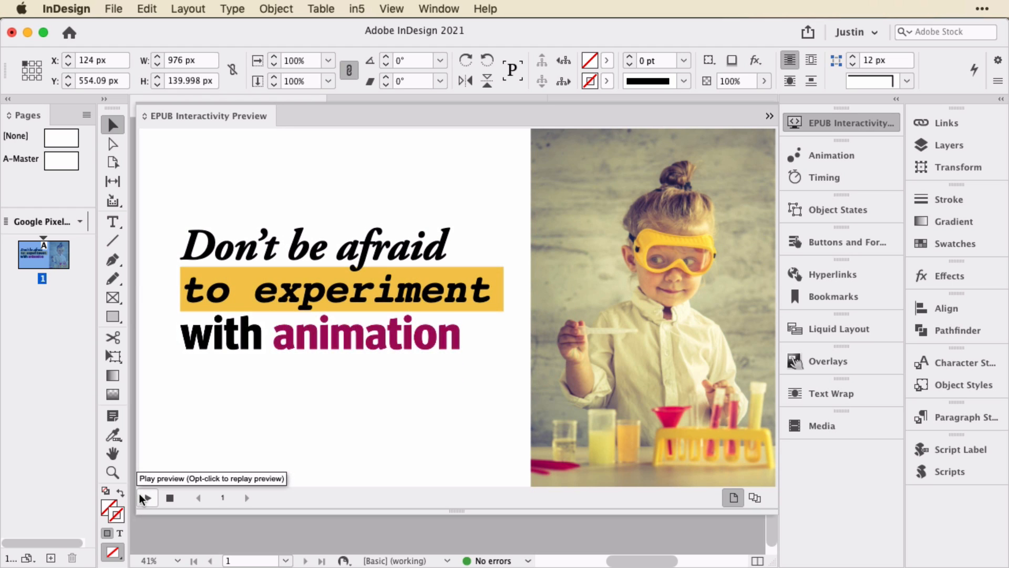
left_click(144, 497)
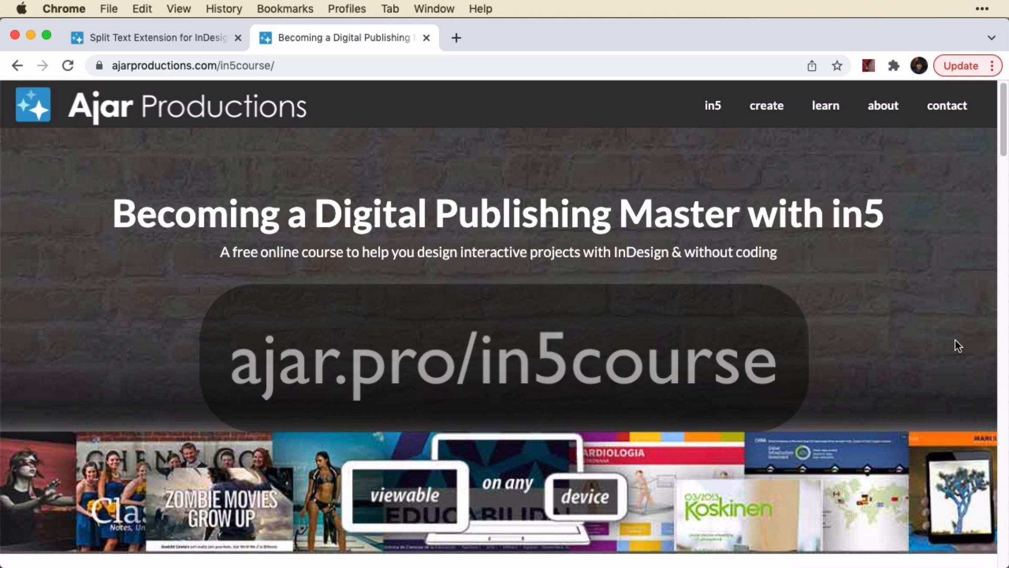
scroll(955, 340, "down", 5)
scroll(955, 339, "down", 5)
scroll(955, 340, "down", 3)
scroll(955, 340, "down", 10)
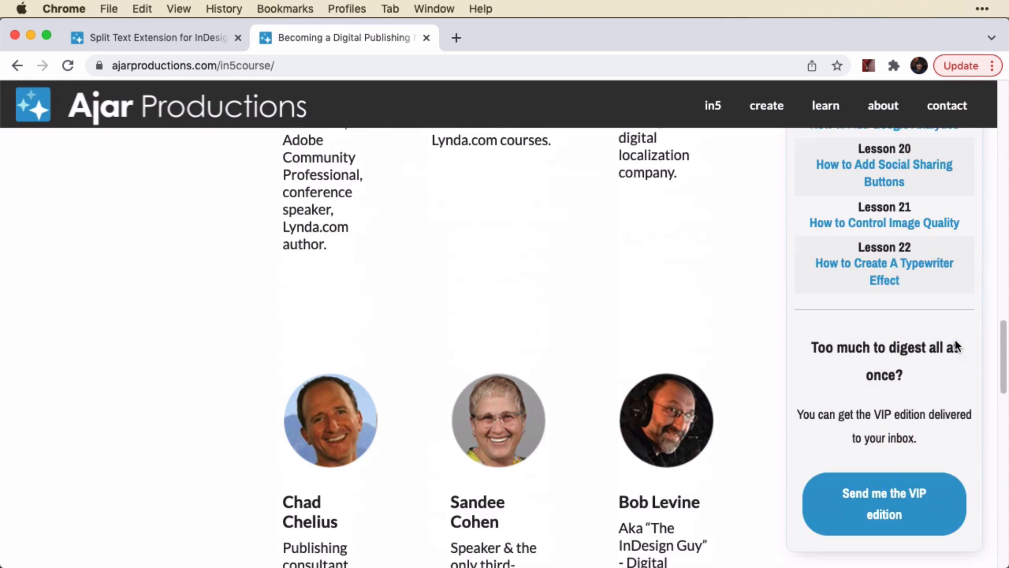
- Open Lesson 22 on the typewriter effect and replay its 'The Story of Me' demo
left_click(882, 266)
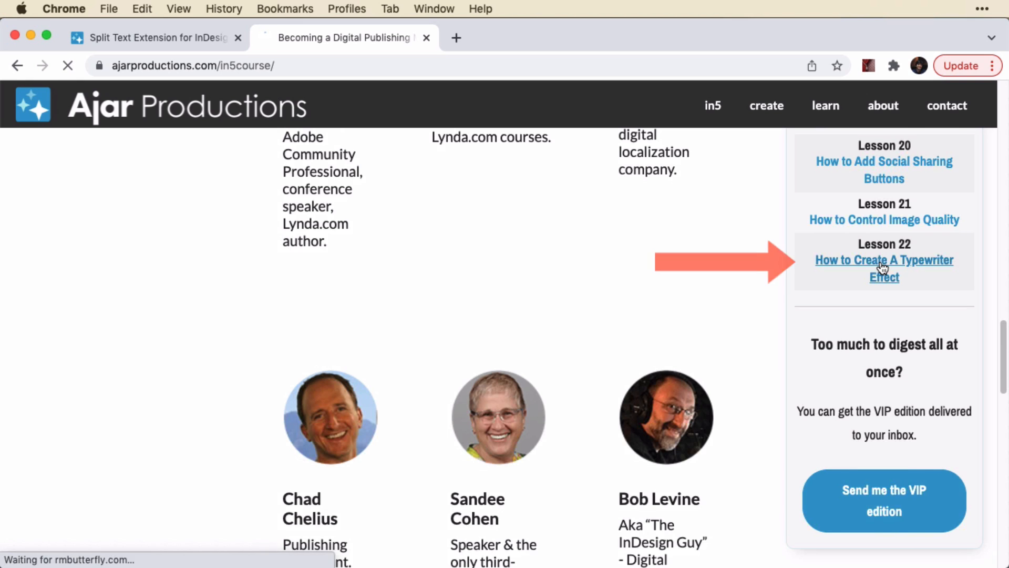
scroll(882, 267, "down", 1)
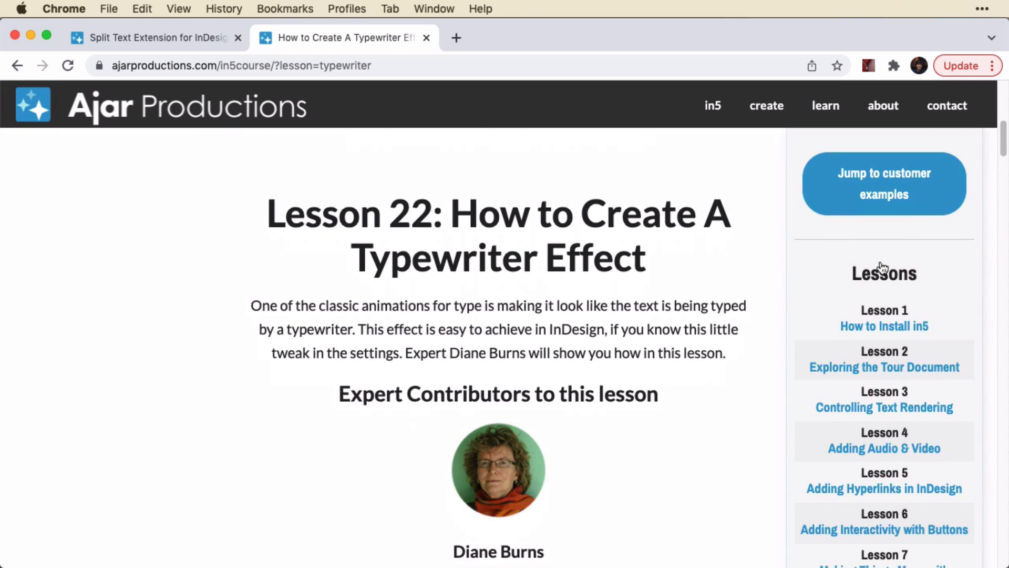
scroll(882, 267, "down", 10)
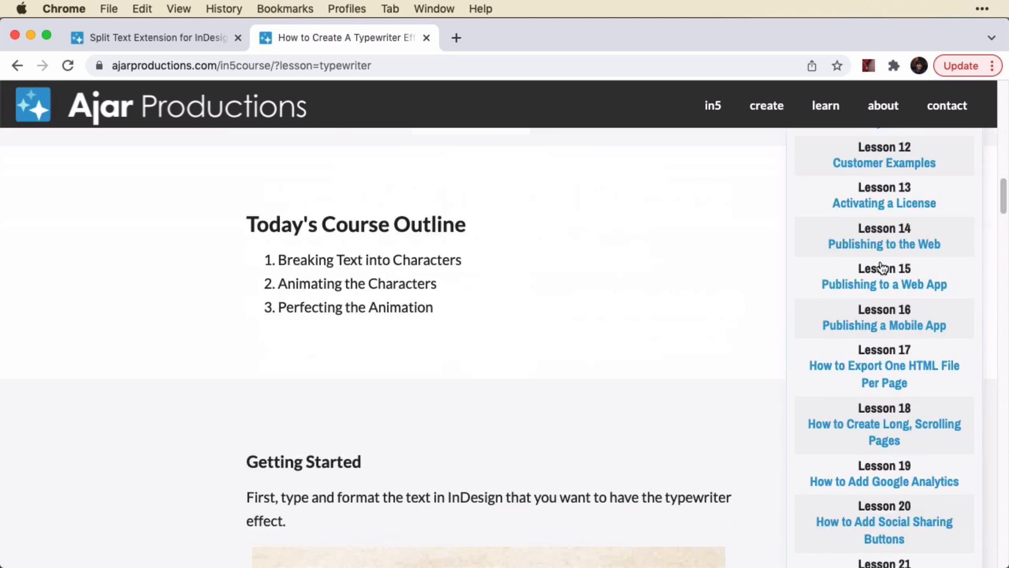
scroll(882, 267, "down", 10)
scroll(882, 267, "down", 10)
scroll(882, 267, "down", 10)
scroll(882, 269, "down", 10)
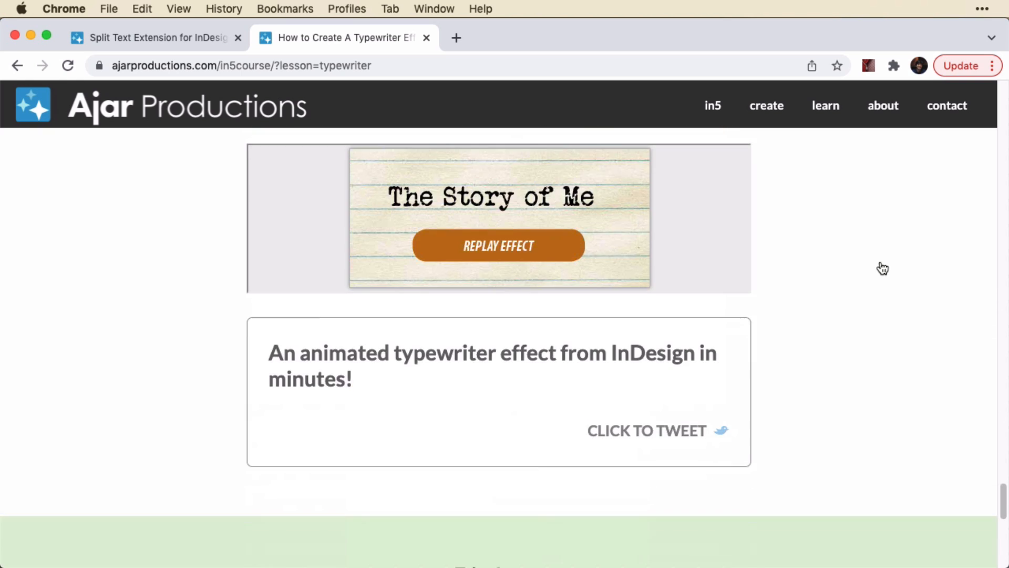
scroll(882, 268, "up", 1)
left_click(505, 259)
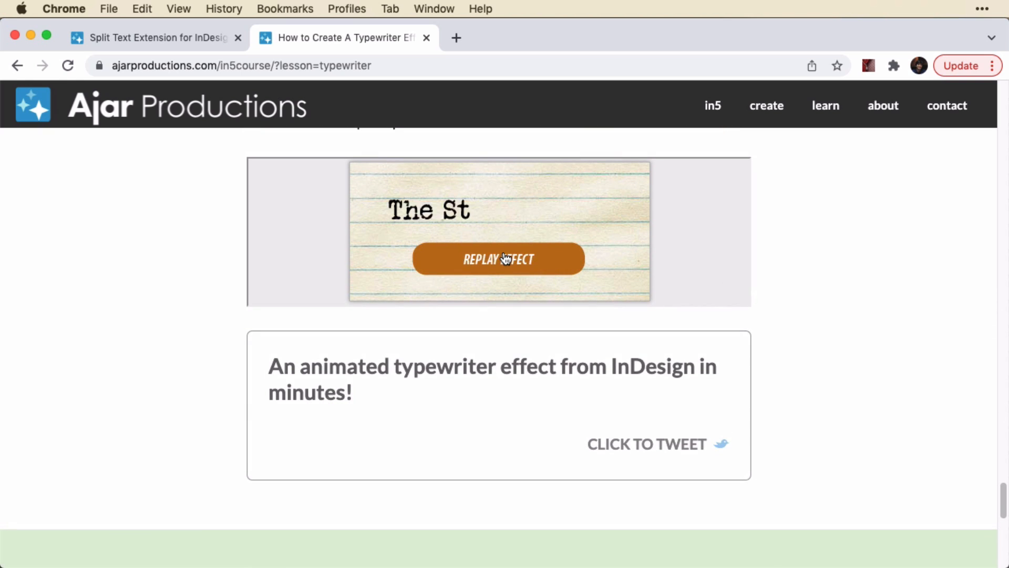